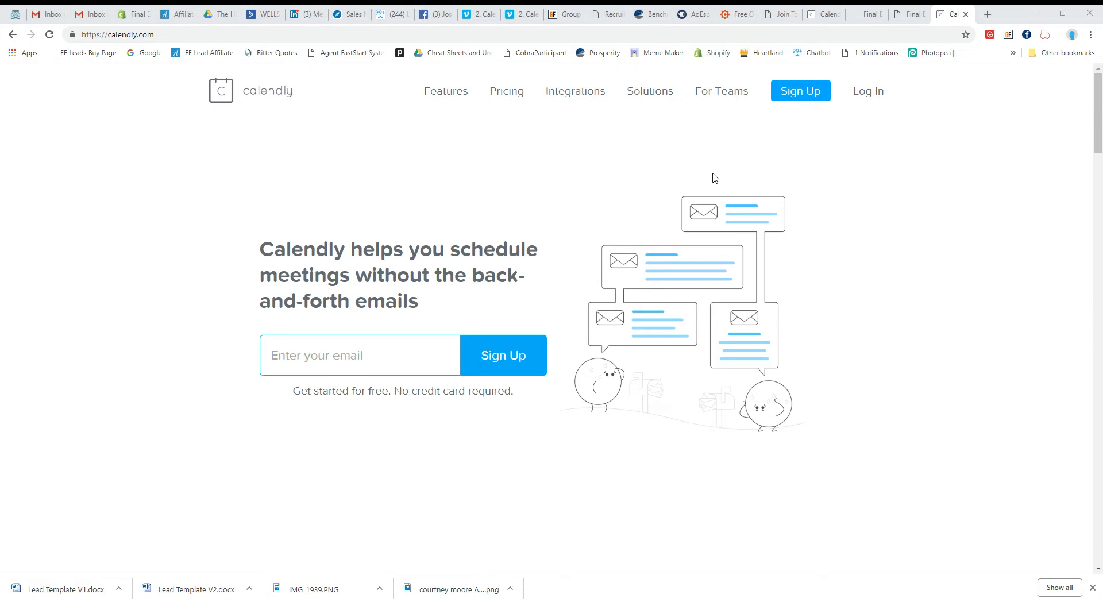
Log in to the existing Calendly account
{"action": "left_click", "coordinate": [170, 38]}
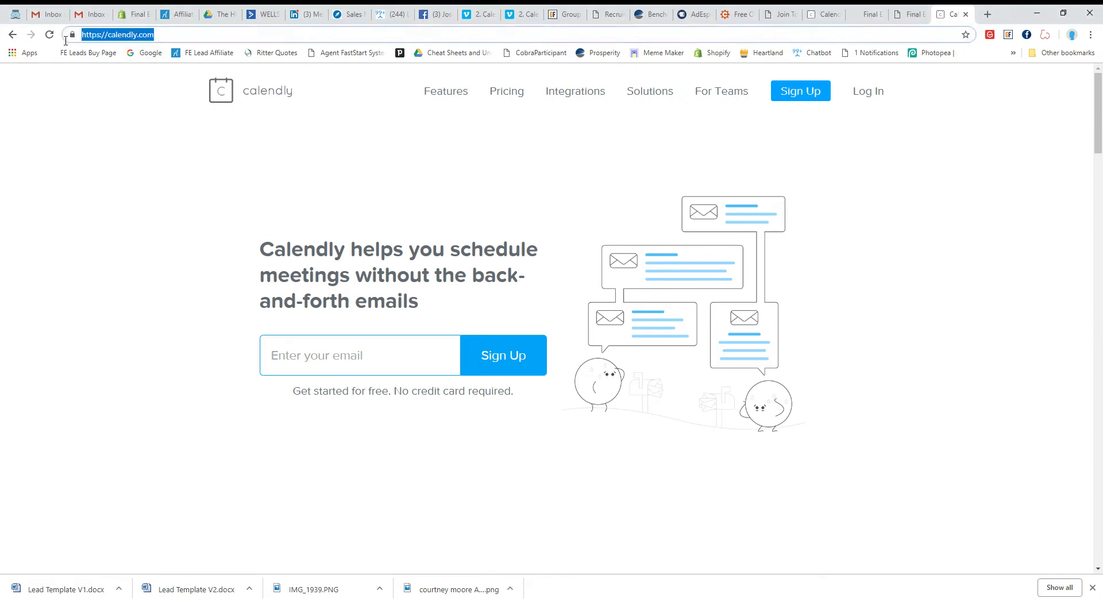
{"action": "left_click", "coordinate": [158, 36]}
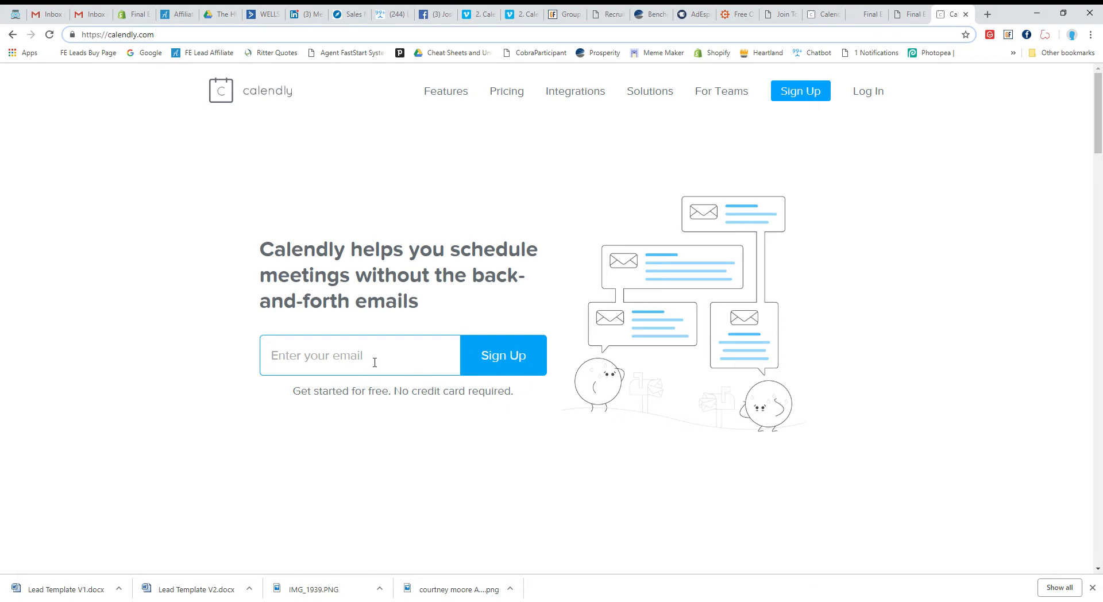
{"action": "left_click", "coordinate": [867, 93]}
{"action": "left_click", "coordinate": [555, 258]}
{"action": "left_click", "coordinate": [530, 273]}
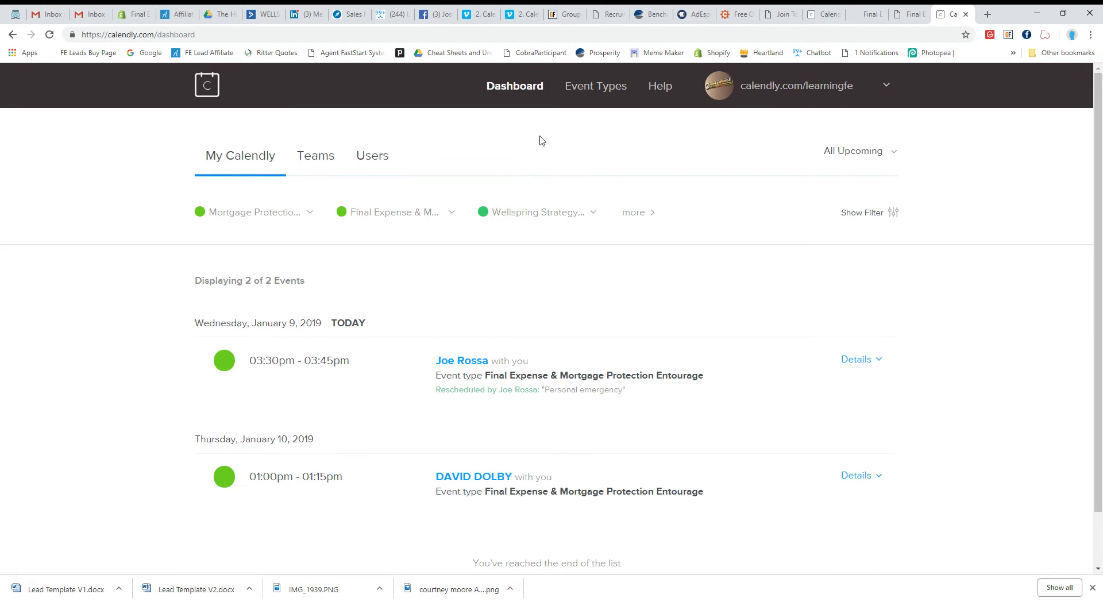
Start creating a new one-on-one event type
{"action": "left_click", "coordinate": [588, 93]}
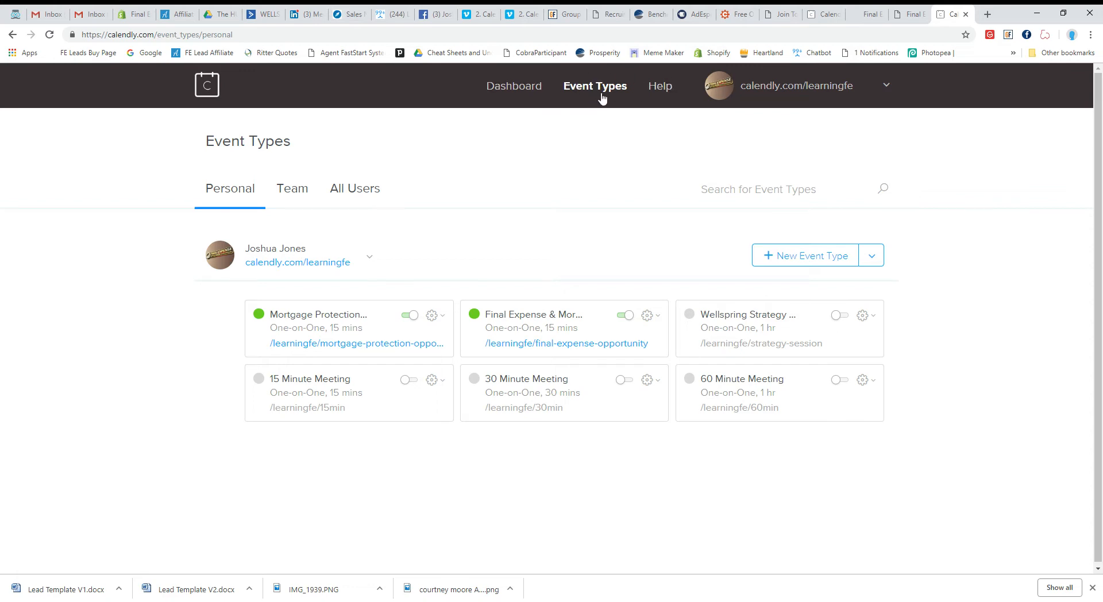
{"action": "left_click", "coordinate": [806, 264]}
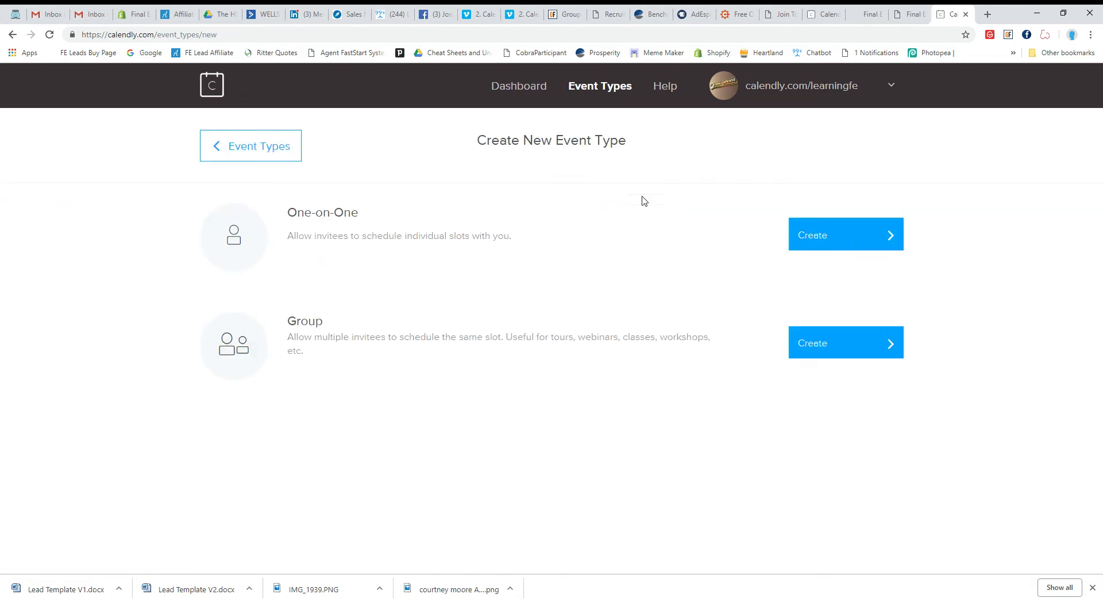
{"action": "left_click", "coordinate": [819, 238]}
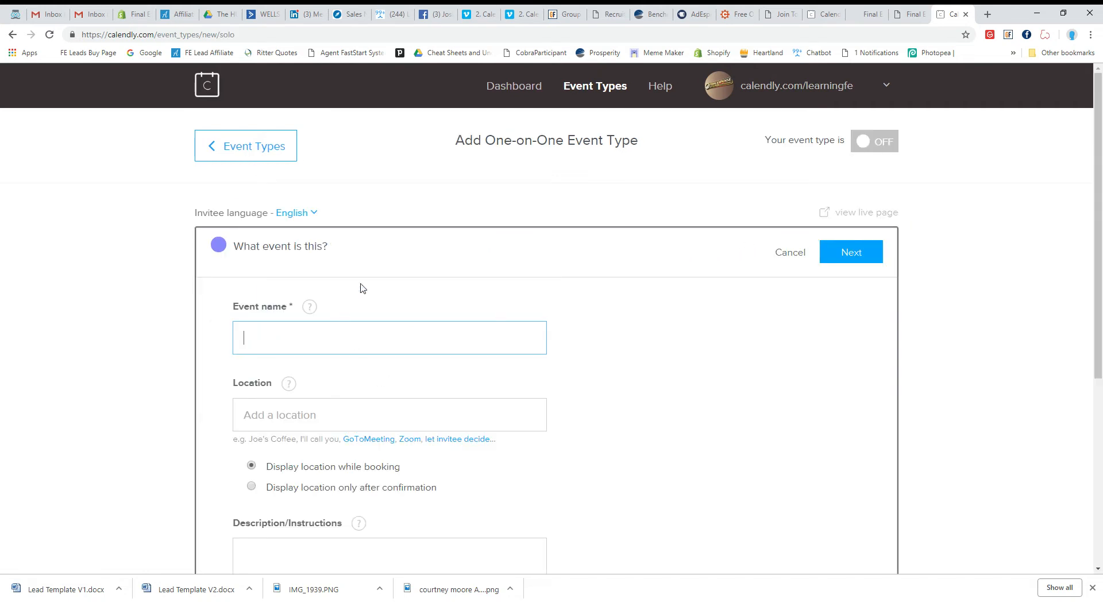
Name the event "Final Expense Program Complimentary Consultation"
{"action": "type", "text": "Final Expense Progra"}
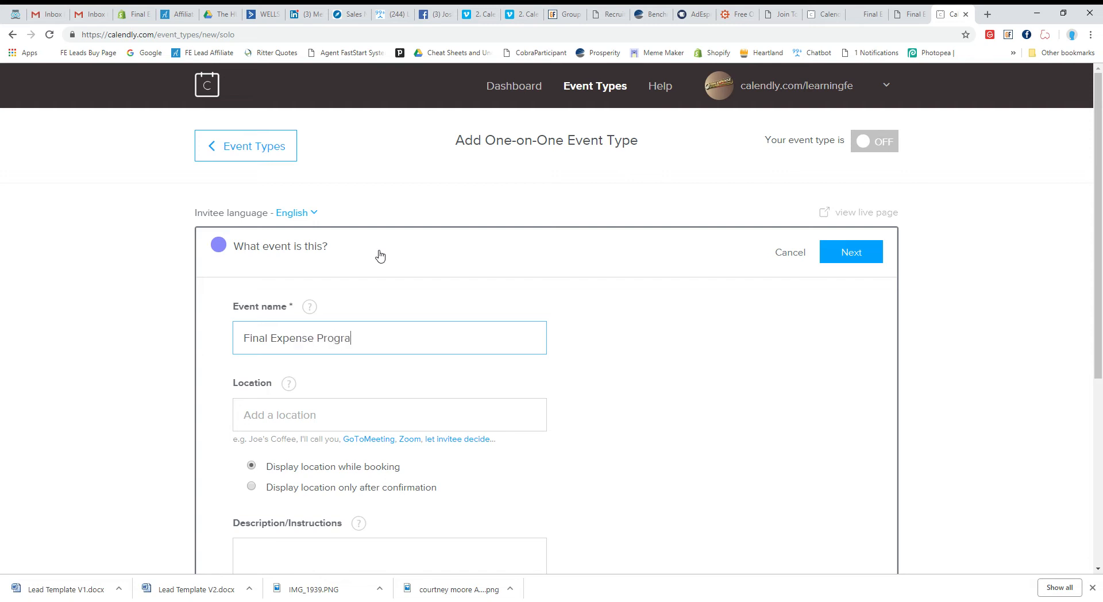
{"action": "type", "text": "m Complimentary Consul"}
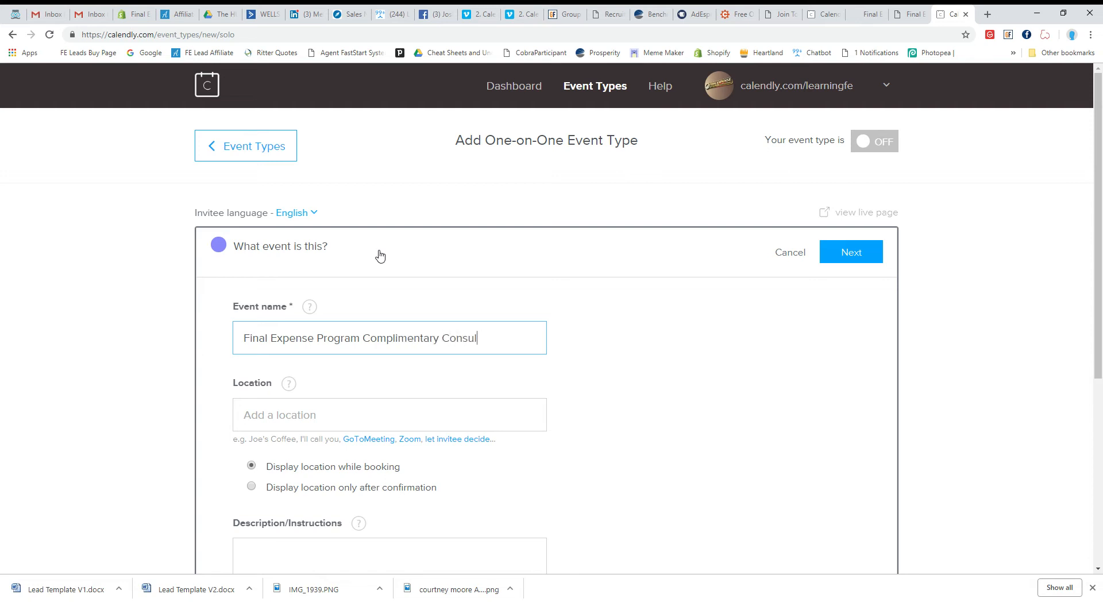
{"action": "type", "text": "tation"}
Set the ending of the event link to "consult", choose blue as the event color and continue to the booking settings
{"action": "scroll", "coordinate": [503, 477], "scroll_direction": "down", "scroll_amount": 3}
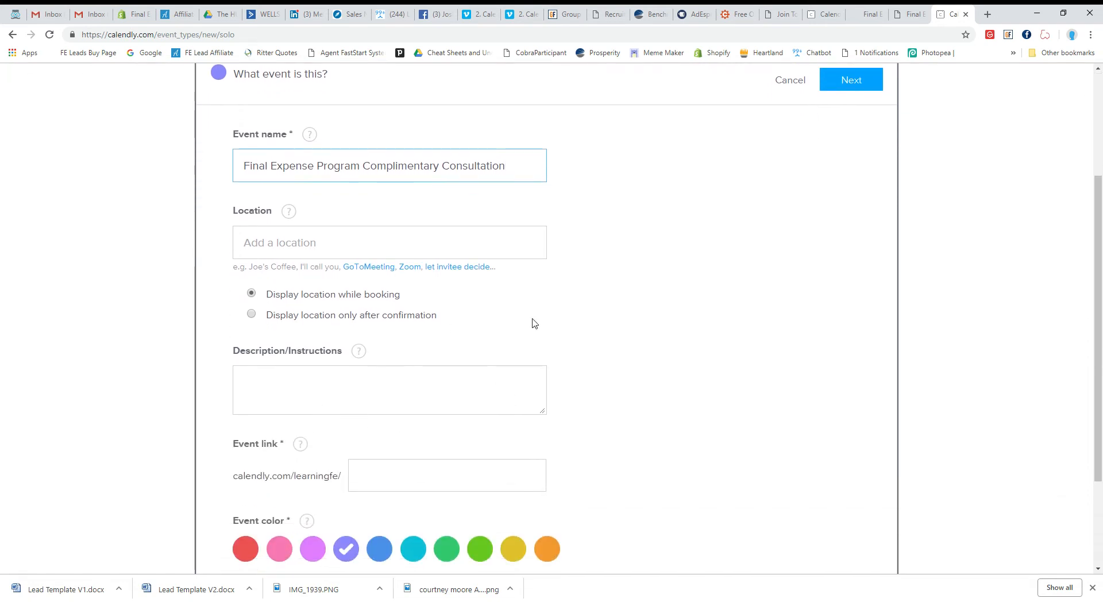
{"action": "scroll", "coordinate": [379, 454], "scroll_direction": "down", "scroll_amount": 2}
{"action": "left_click", "coordinate": [373, 367]}
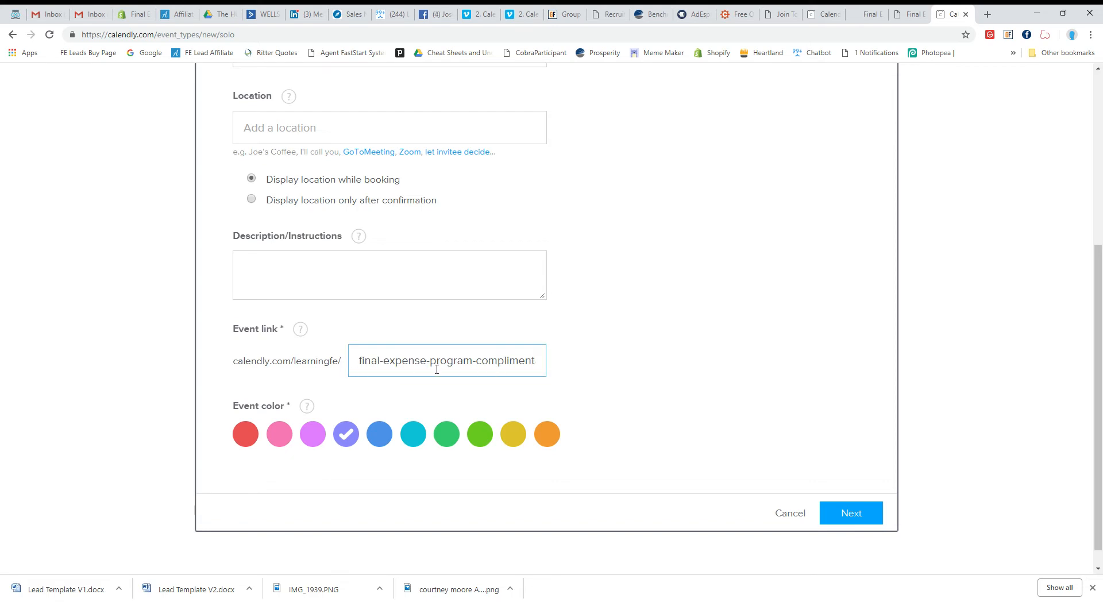
{"action": "double_click", "coordinate": [373, 368]}
{"action": "left_click_drag", "start_coordinate": [394, 368], "coordinate": [820, 379]}
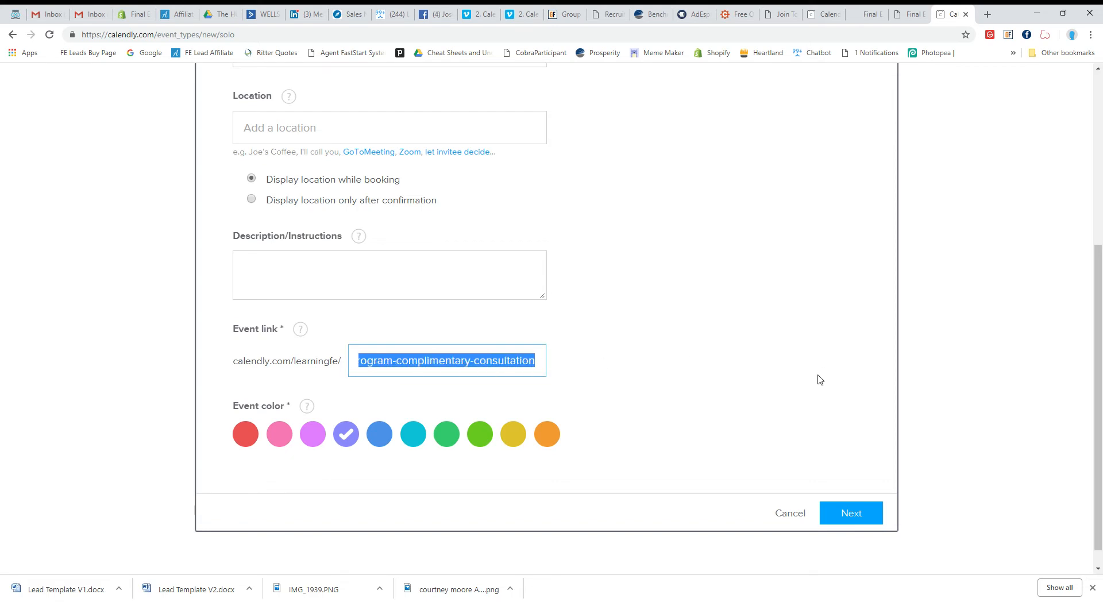
{"action": "type", "text": "consu"}
{"action": "key", "text": "BackSpace"}
{"action": "key", "text": "BackSpace"}
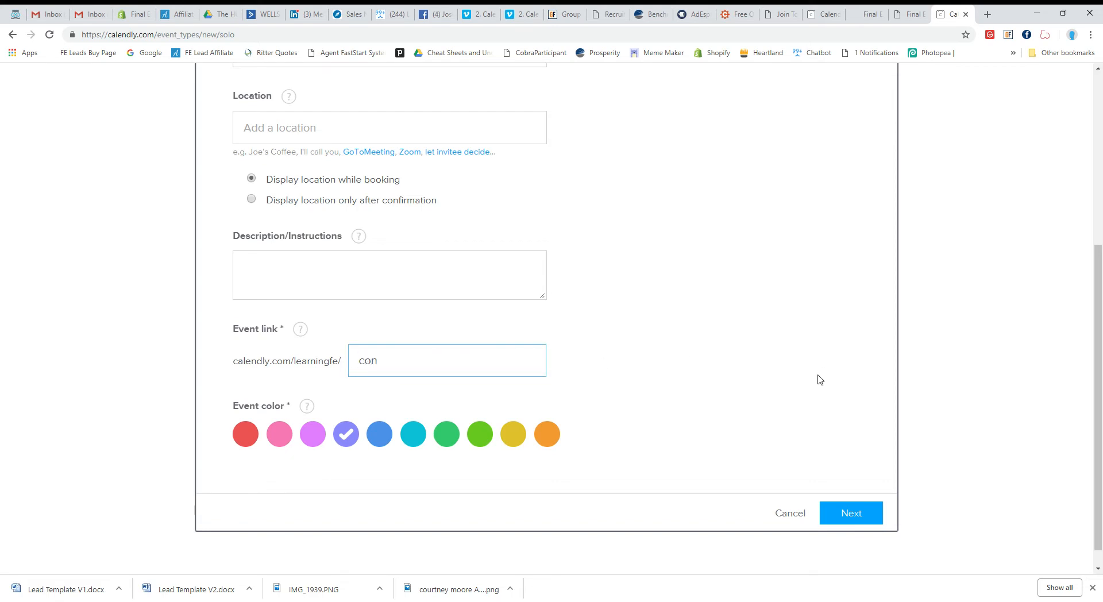
{"action": "type", "text": "consult"}
{"action": "left_click", "coordinate": [385, 441]}
{"action": "left_click", "coordinate": [856, 523]}
Set the event duration to 15 min and limit the scheduling date range to 5 rolling days
{"action": "scroll", "coordinate": [626, 274], "scroll_direction": "down", "scroll_amount": 1}
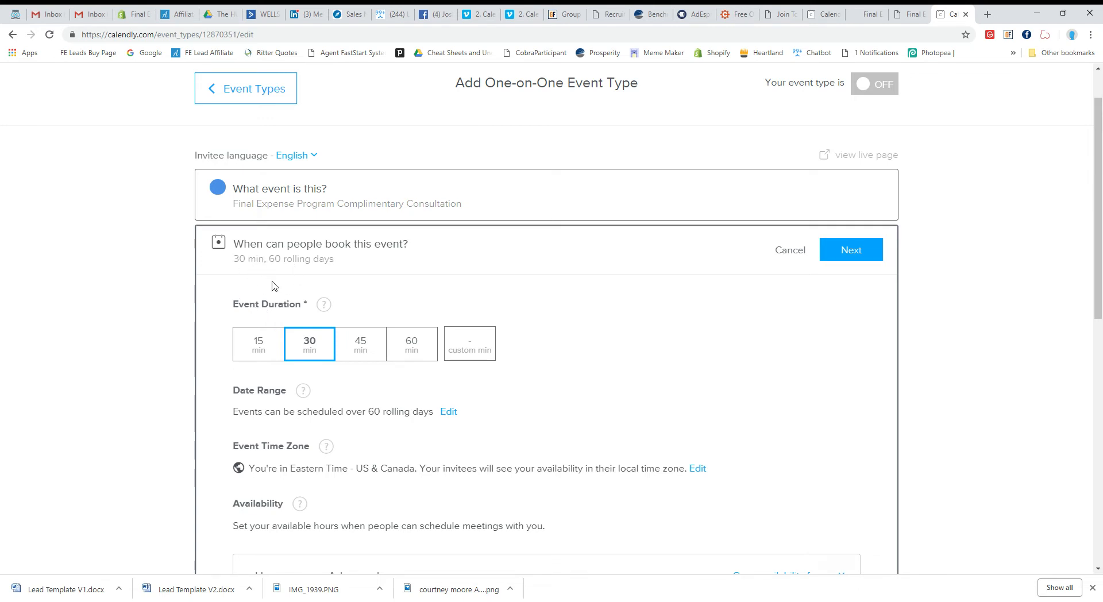
{"action": "left_click", "coordinate": [264, 348]}
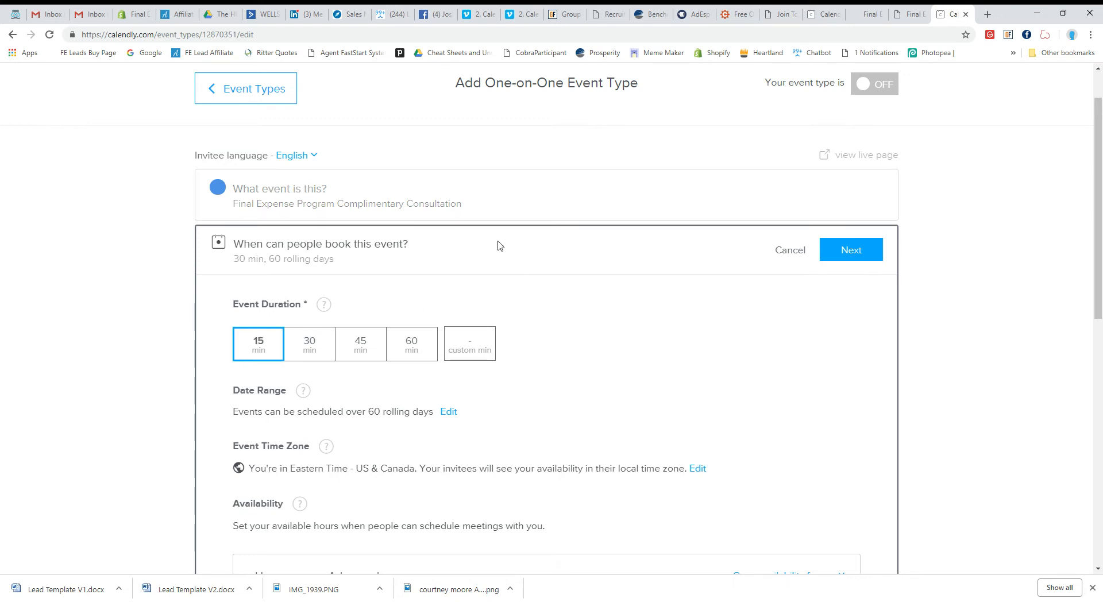
{"action": "scroll", "coordinate": [496, 250], "scroll_direction": "down", "scroll_amount": 2}
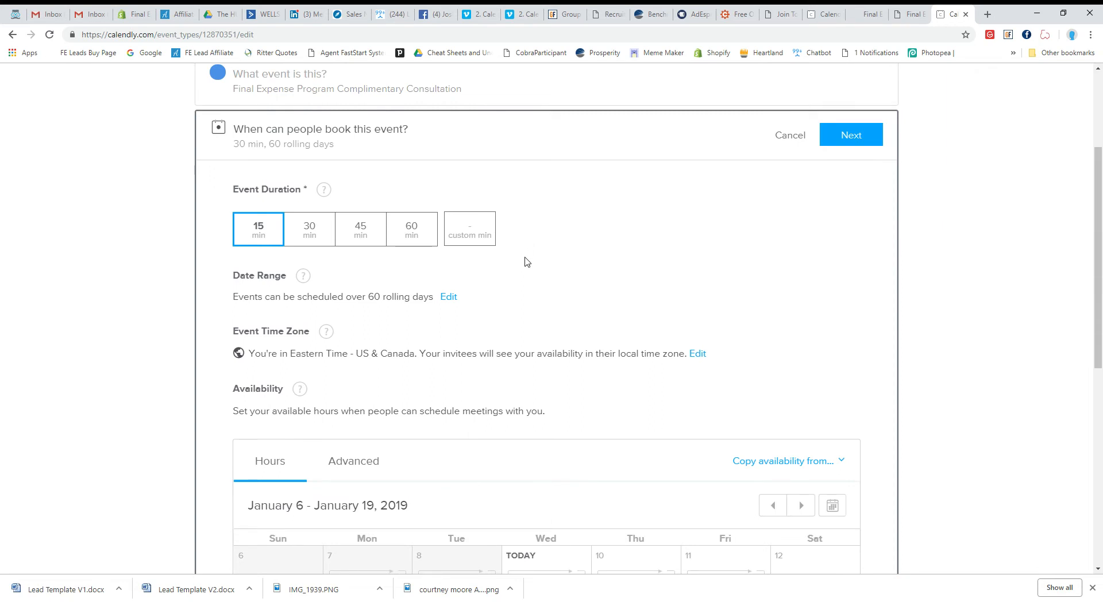
{"action": "left_click", "coordinate": [449, 297]}
{"action": "left_click_drag", "start_coordinate": [472, 271], "coordinate": [440, 271]}
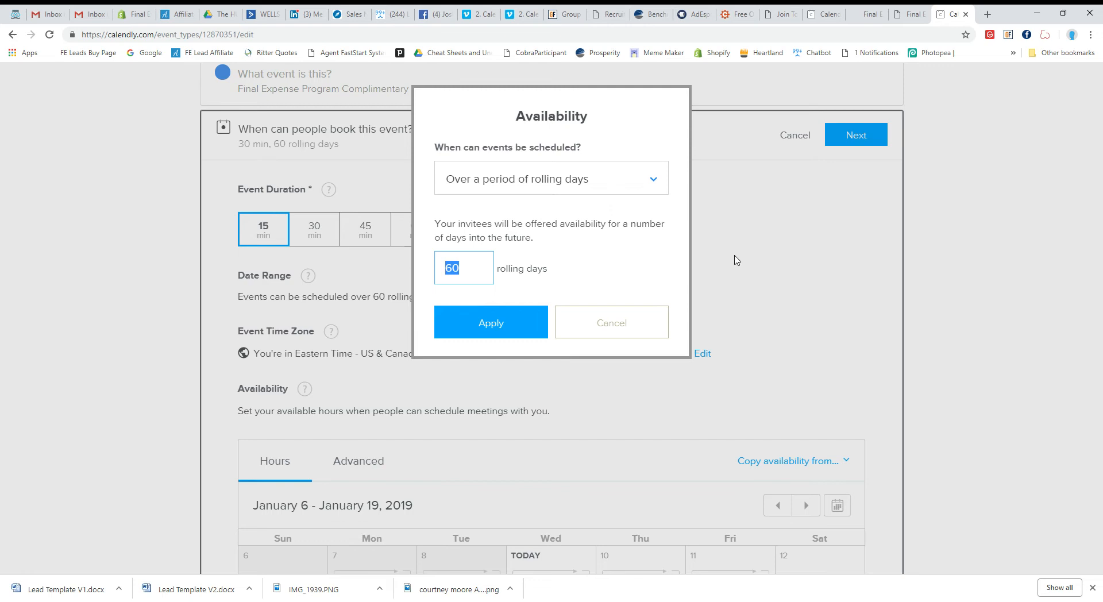
{"action": "type", "text": "5"}
{"action": "left_click", "coordinate": [511, 328]}
Set the availability increments to 60 min in the advanced availability settings
{"action": "scroll", "coordinate": [583, 299], "scroll_direction": "down", "scroll_amount": 1}
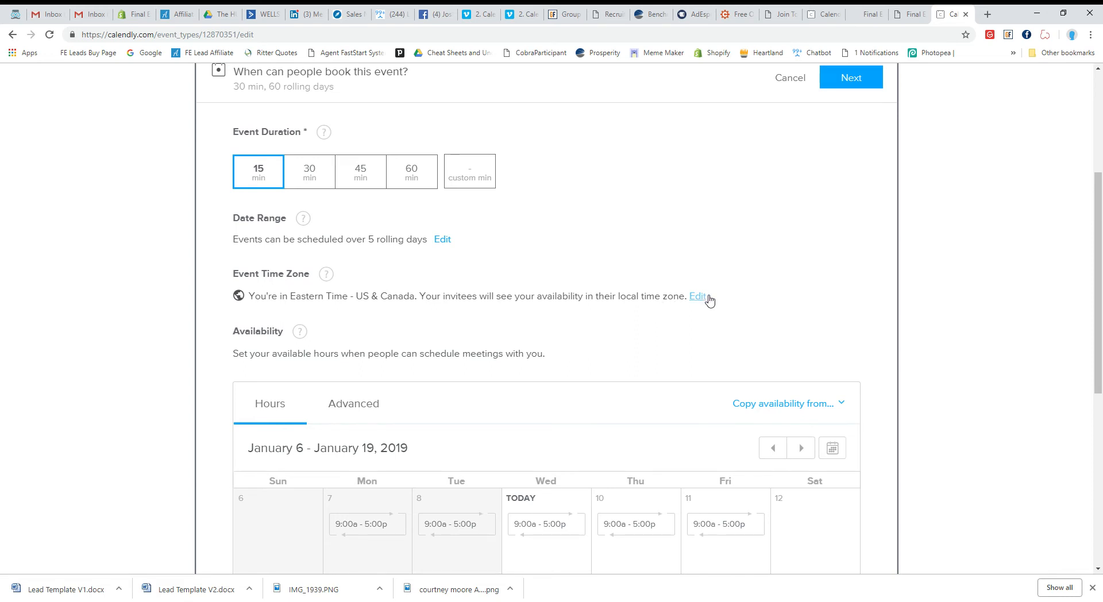
{"action": "scroll", "coordinate": [702, 297], "scroll_direction": "down", "scroll_amount": 1}
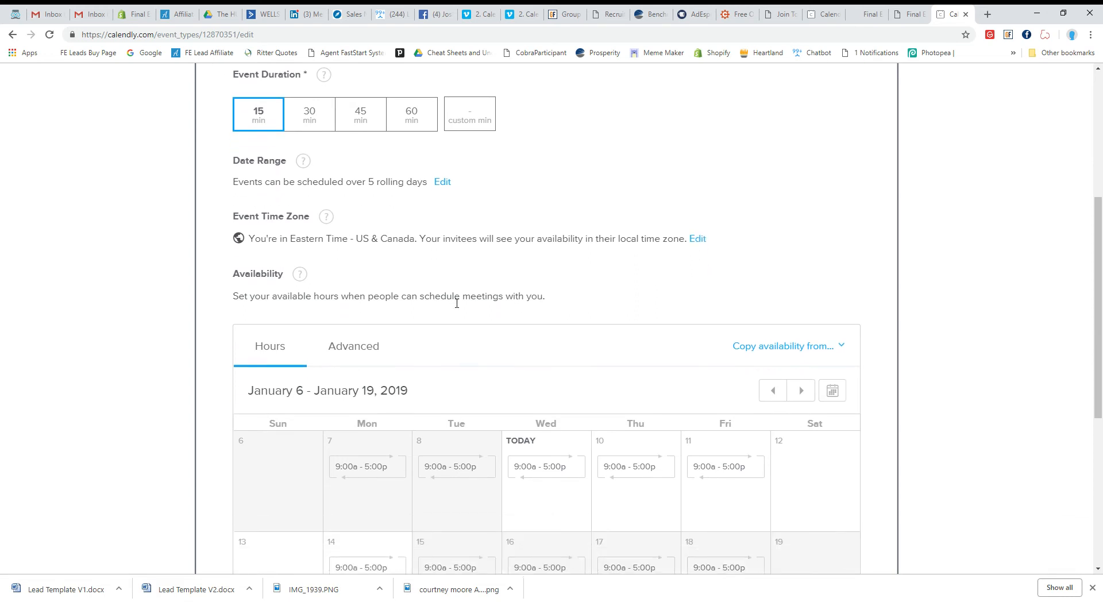
{"action": "left_click", "coordinate": [371, 344]}
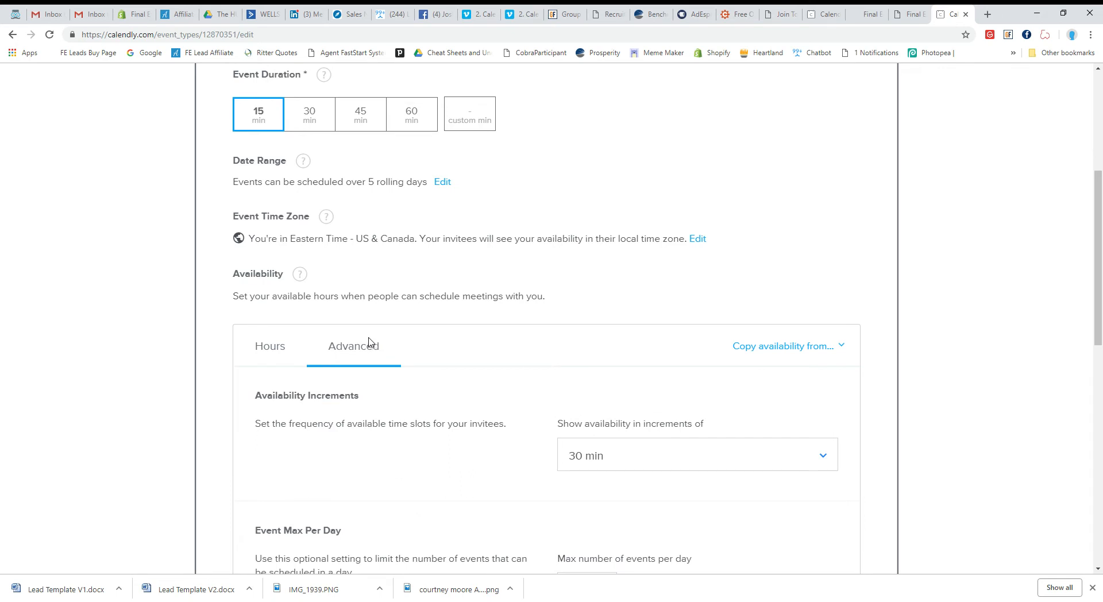
{"action": "scroll", "coordinate": [534, 315], "scroll_direction": "down", "scroll_amount": 2}
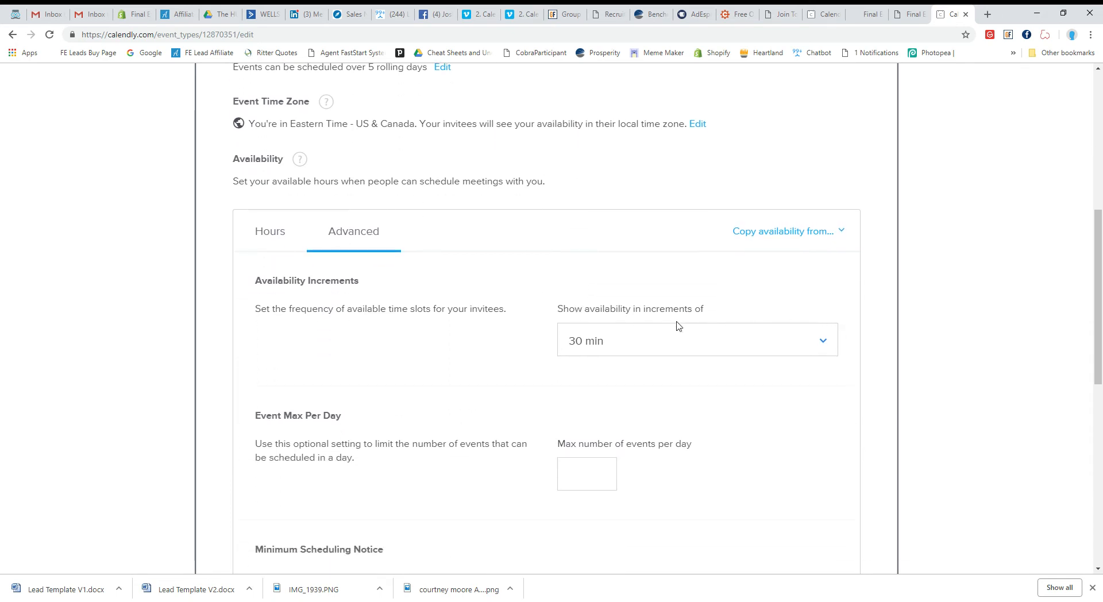
{"action": "left_click", "coordinate": [682, 339]}
{"action": "scroll", "coordinate": [707, 356], "scroll_direction": "down", "scroll_amount": 3}
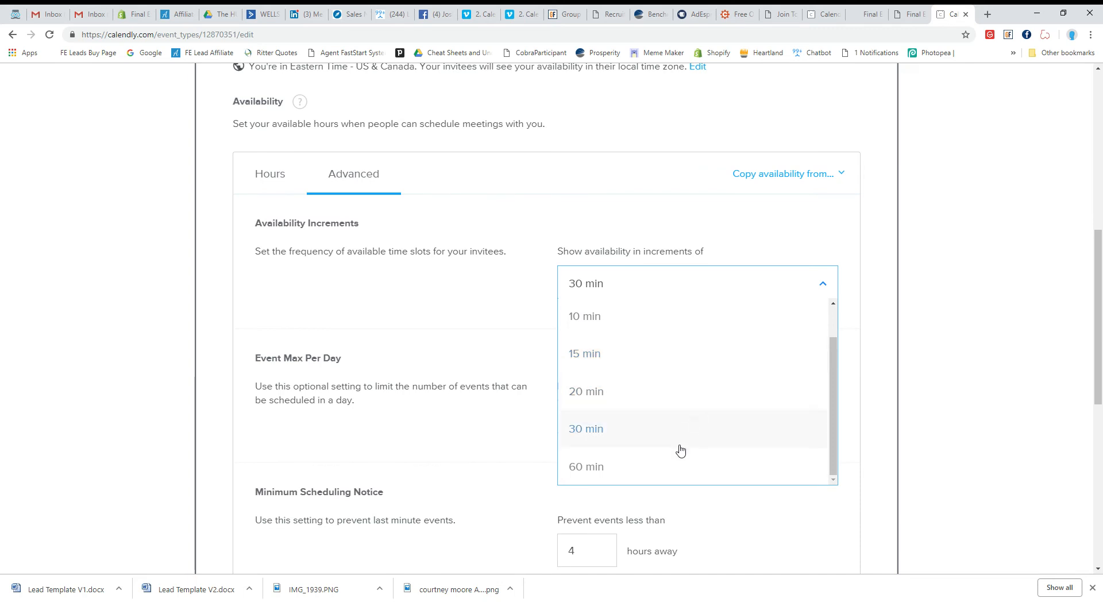
{"action": "left_click", "coordinate": [655, 468]}
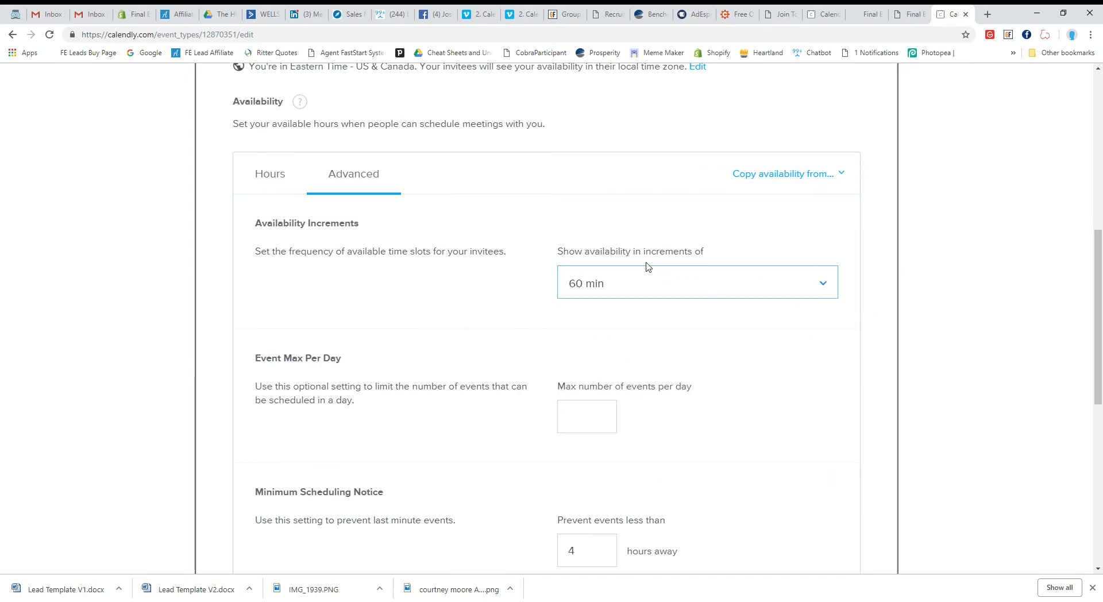
Review the advanced settings for availability increments, maximum events per day, minimum scheduling notice and event buffers
{"action": "left_click_drag", "start_coordinate": [269, 253], "coordinate": [408, 253]}
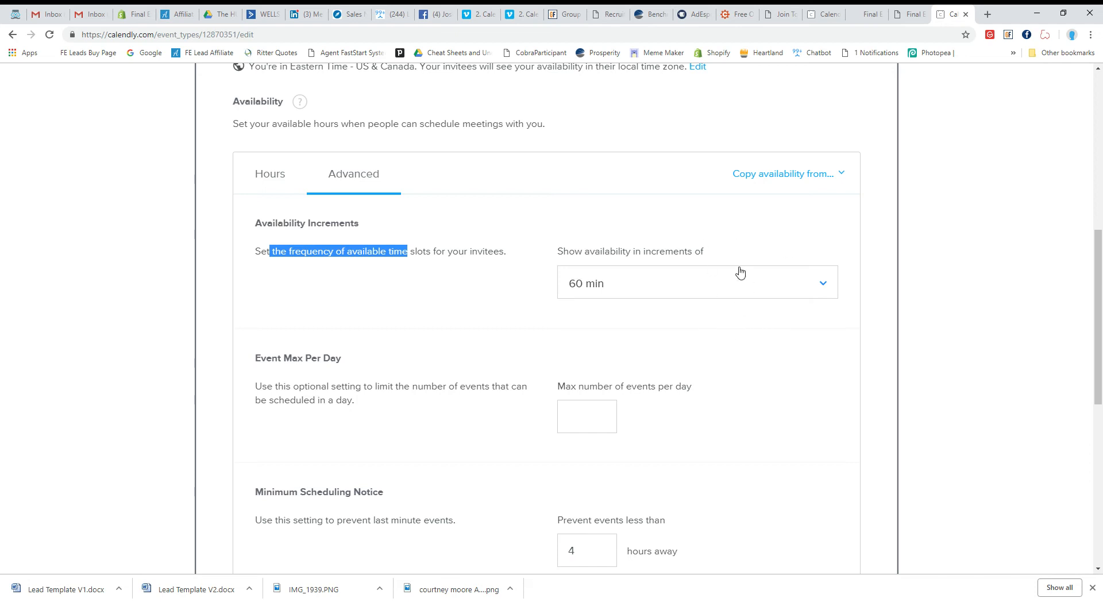
{"action": "scroll", "coordinate": [382, 278], "scroll_direction": "down", "scroll_amount": 2}
{"action": "left_click_drag", "start_coordinate": [266, 244], "coordinate": [468, 278]}
{"action": "left_click", "coordinate": [456, 244]}
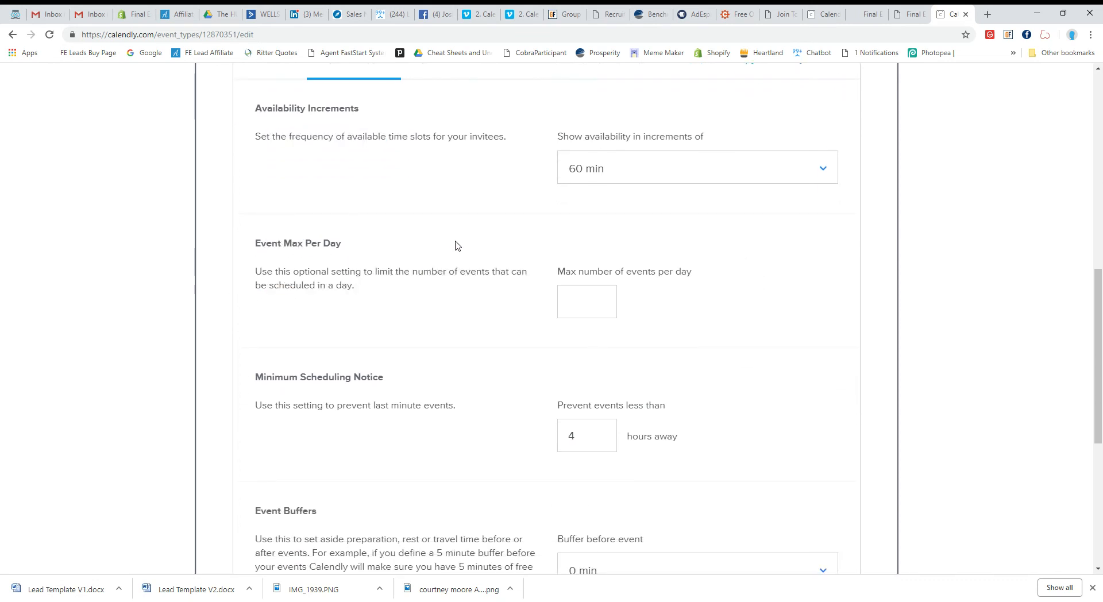
{"action": "left_click", "coordinate": [582, 293]}
{"action": "scroll", "coordinate": [688, 261], "scroll_direction": "down", "scroll_amount": 2}
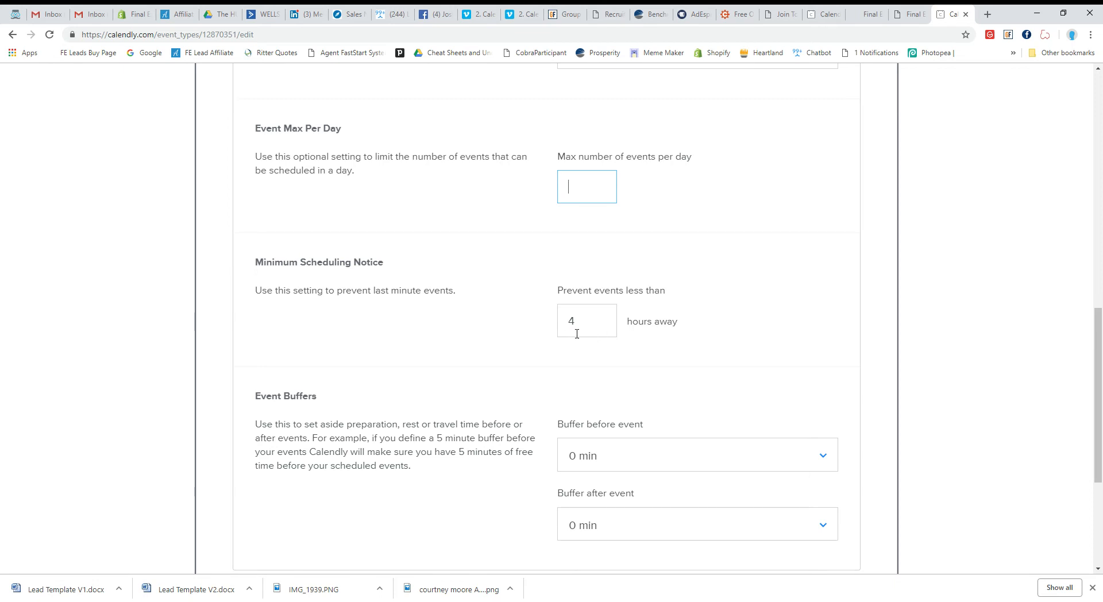
{"action": "left_click", "coordinate": [591, 333]}
{"action": "double_click", "coordinate": [580, 333]}
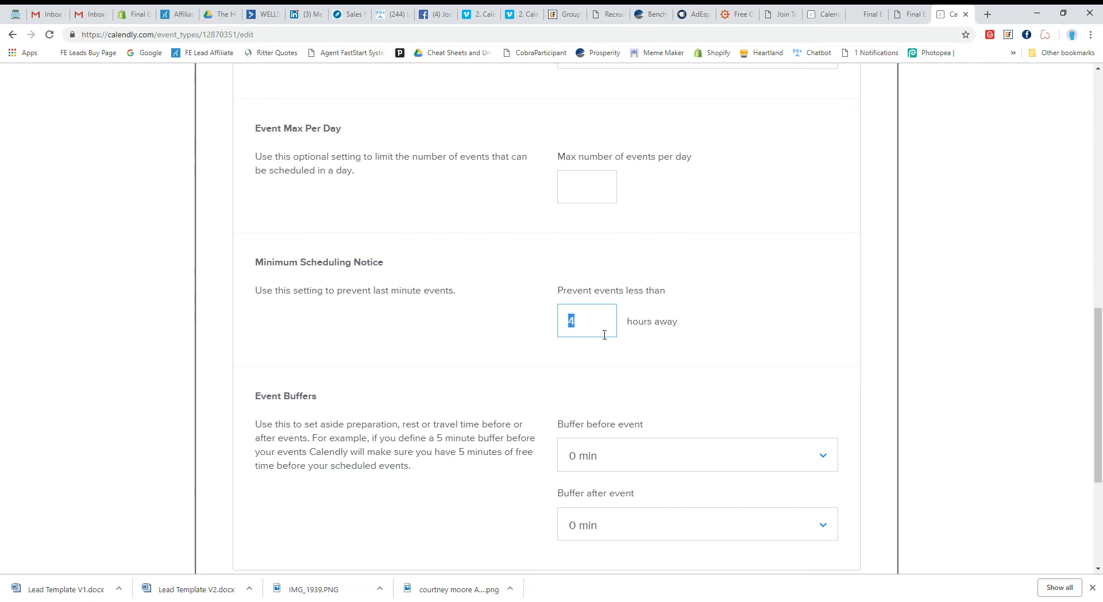
{"action": "left_click", "coordinate": [682, 329]}
{"action": "scroll", "coordinate": [657, 302], "scroll_direction": "down", "scroll_amount": 1}
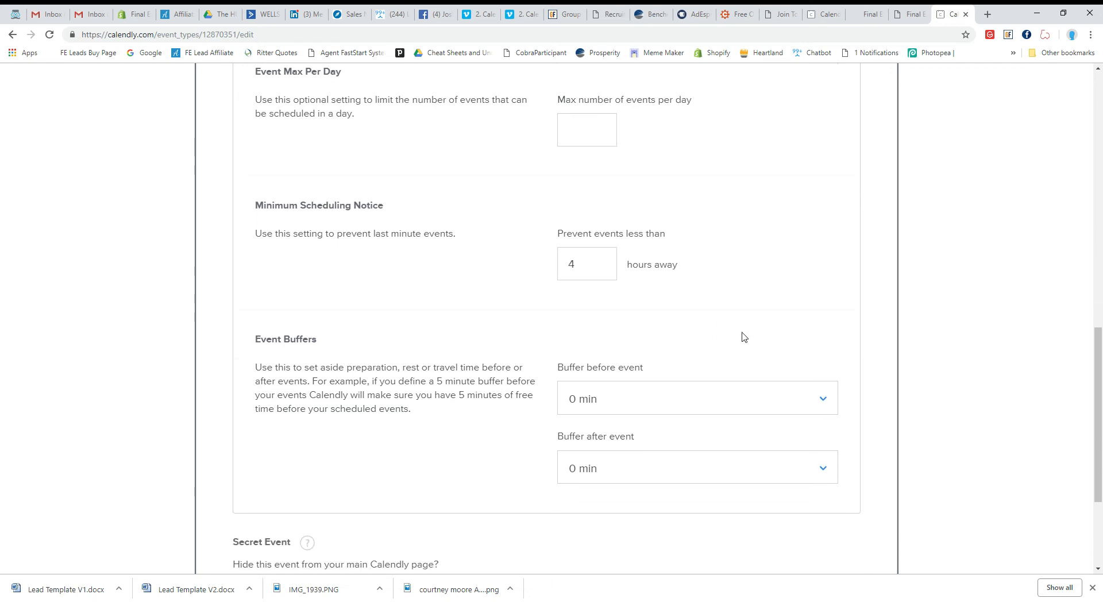
{"action": "left_click_drag", "start_coordinate": [308, 339], "coordinate": [266, 339]}
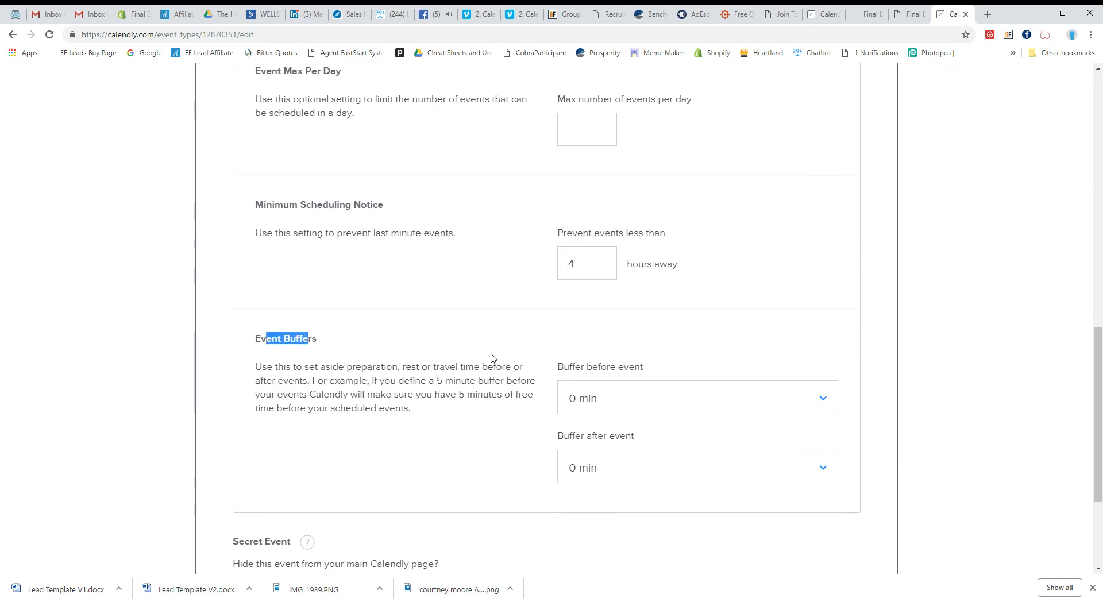
Set the buffer before the event to 15 min
{"action": "scroll", "coordinate": [644, 367], "scroll_direction": "up", "scroll_amount": 10}
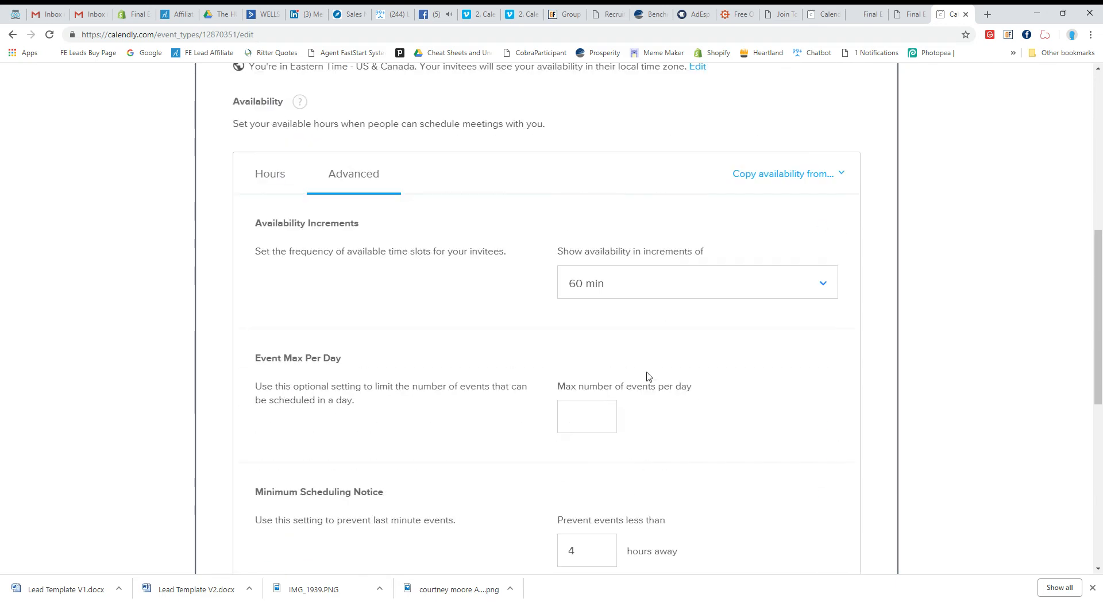
{"action": "scroll", "coordinate": [649, 354], "scroll_direction": "down", "scroll_amount": 3}
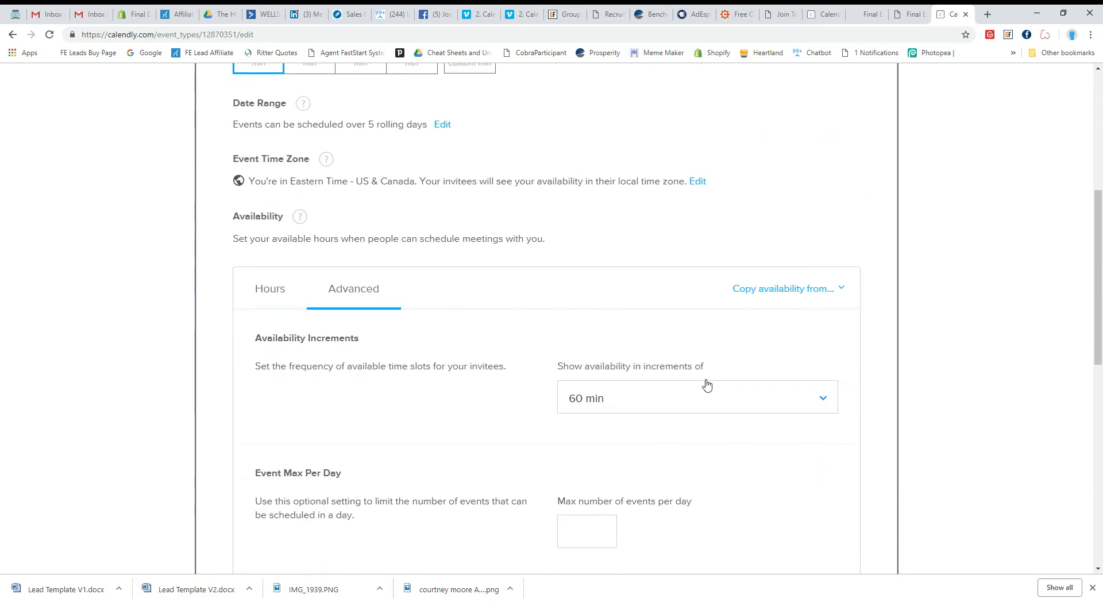
{"action": "scroll", "coordinate": [688, 374], "scroll_direction": "down", "scroll_amount": 8}
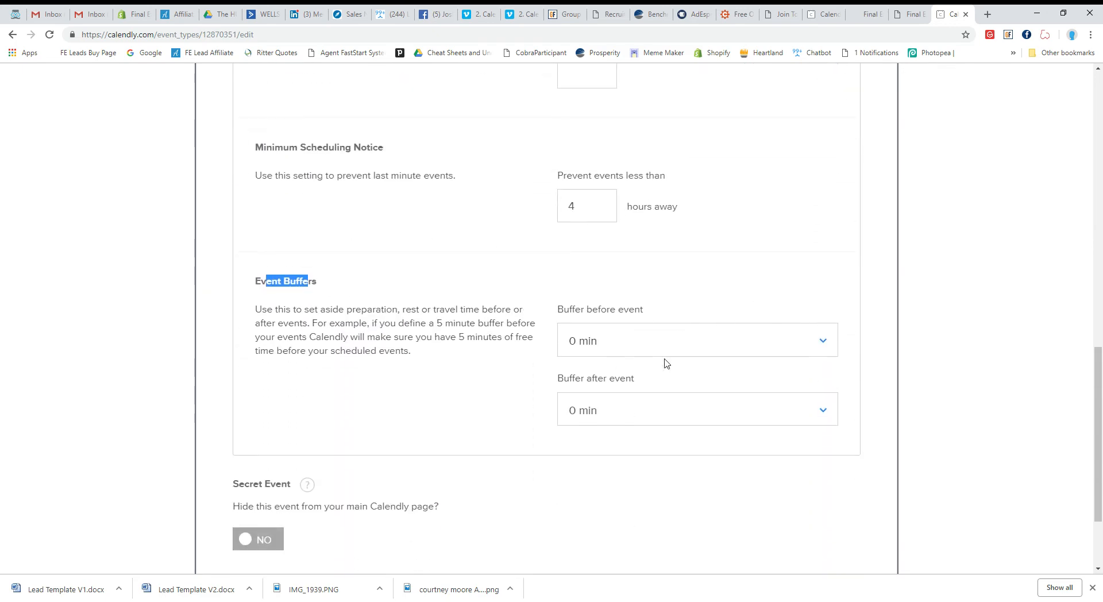
{"action": "left_click", "coordinate": [690, 341]}
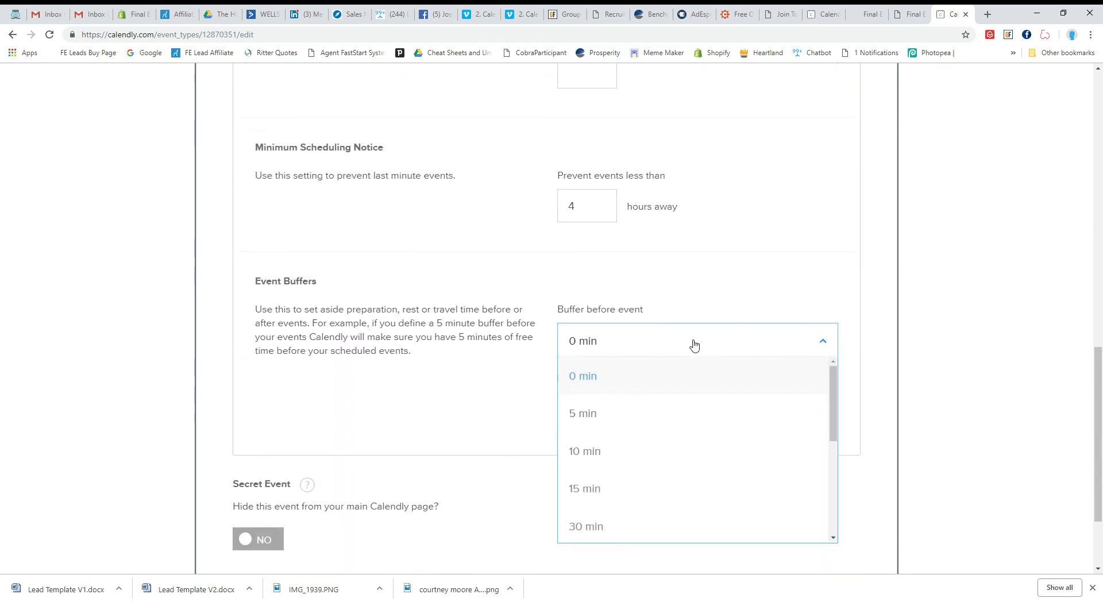
{"action": "left_click", "coordinate": [648, 477]}
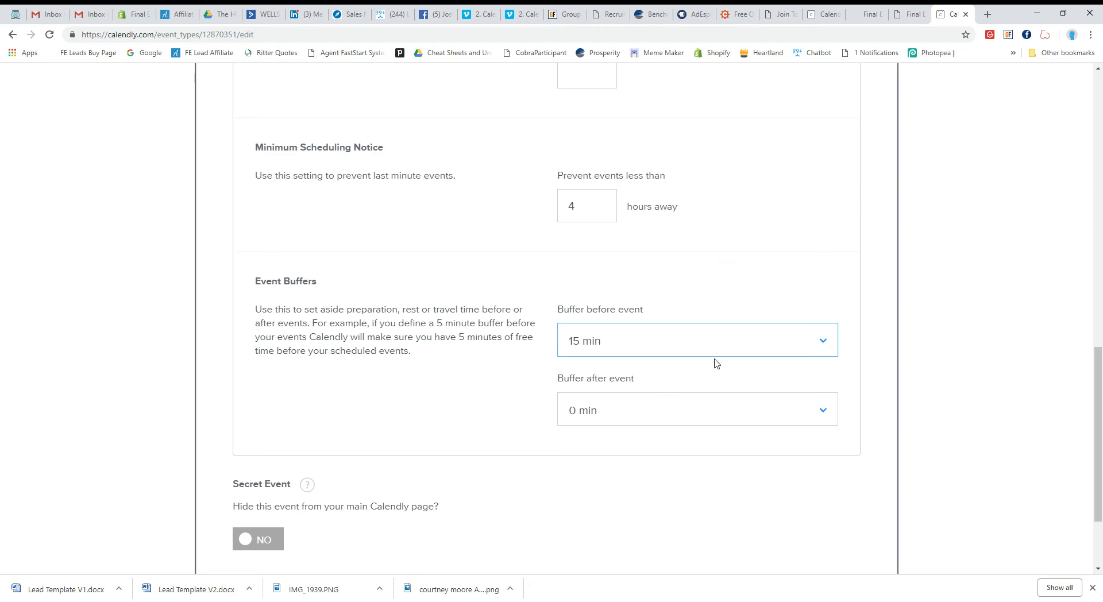
{"action": "scroll", "coordinate": [661, 321], "scroll_direction": "up", "scroll_amount": 2}
{"action": "scroll", "coordinate": [660, 320], "scroll_direction": "up", "scroll_amount": 1}
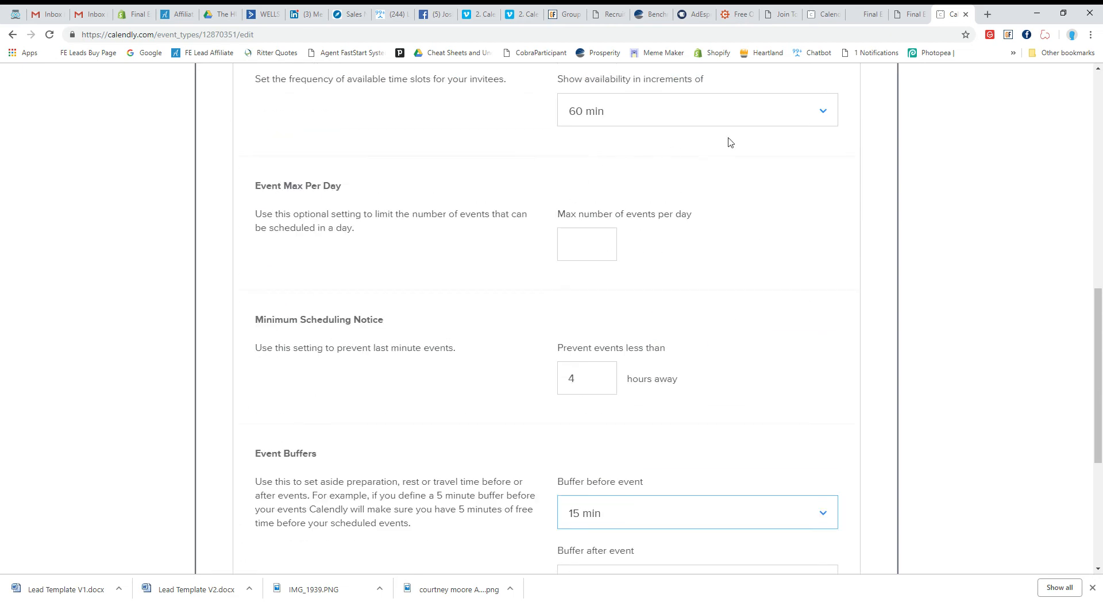
{"action": "scroll", "coordinate": [636, 471], "scroll_direction": "down", "scroll_amount": 2}
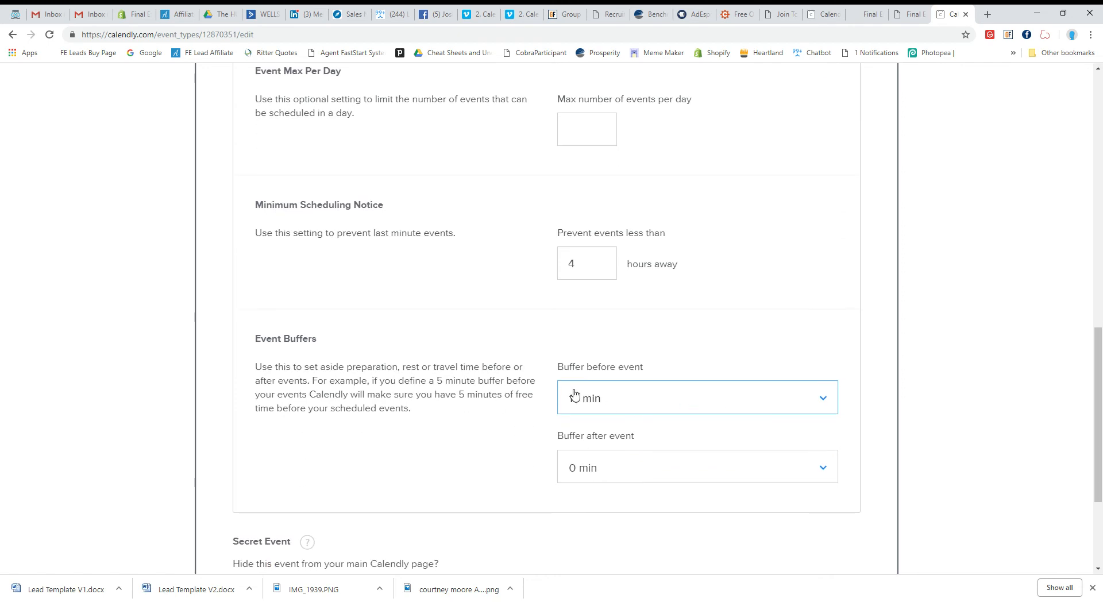
Set the buffer before the event to 0 min and save the event's availability settings
{"action": "left_click", "coordinate": [632, 342]}
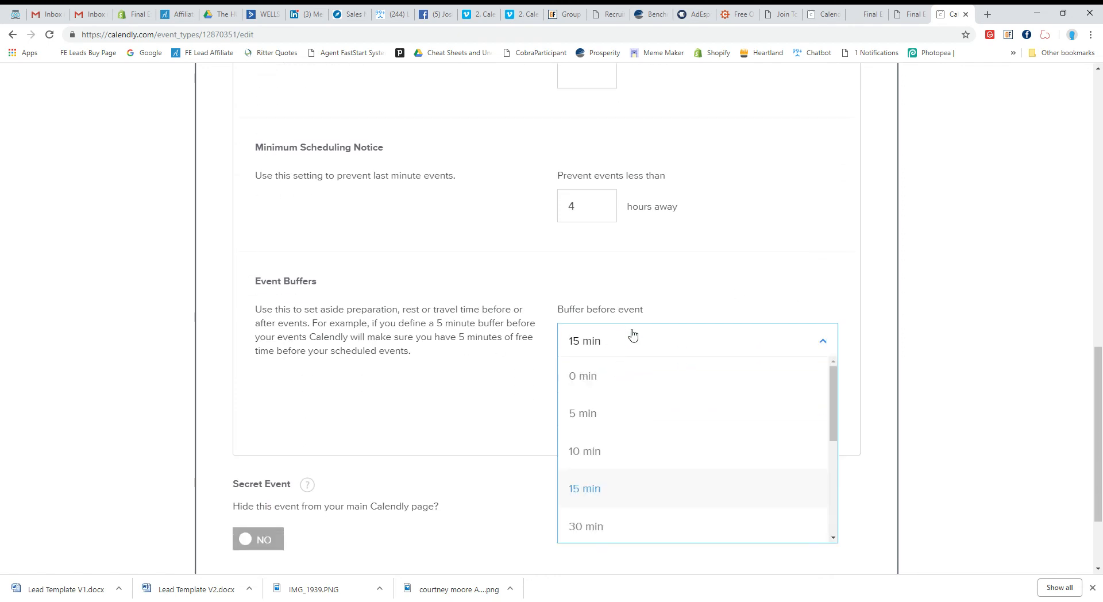
{"action": "left_click", "coordinate": [626, 377]}
{"action": "scroll", "coordinate": [723, 390], "scroll_direction": "down", "scroll_amount": 2}
{"action": "scroll", "coordinate": [723, 390], "scroll_direction": "down", "scroll_amount": 1}
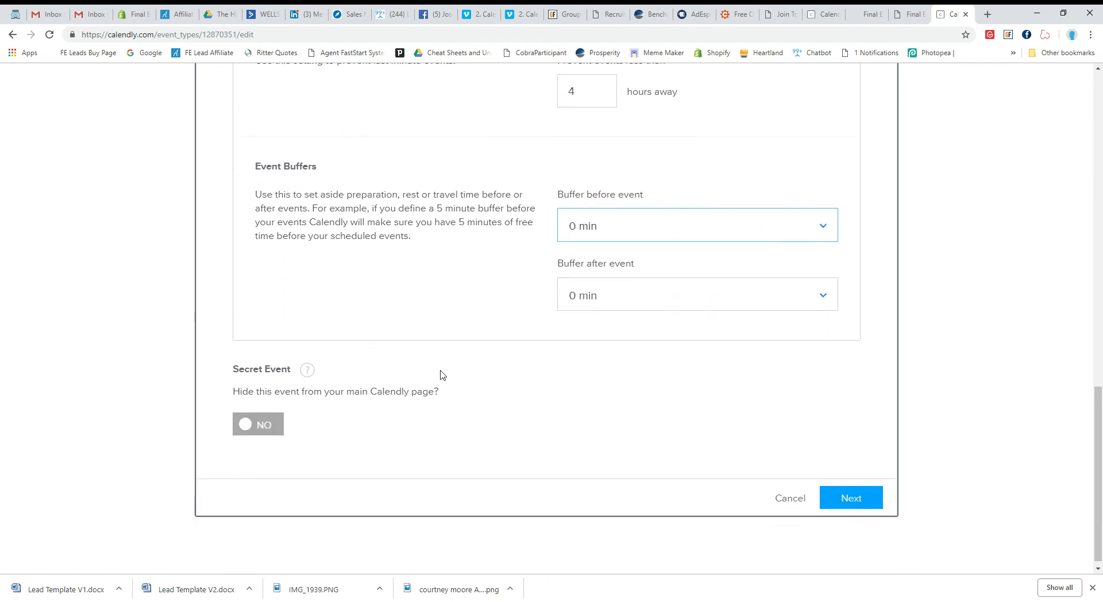
{"action": "left_click", "coordinate": [852, 498]}
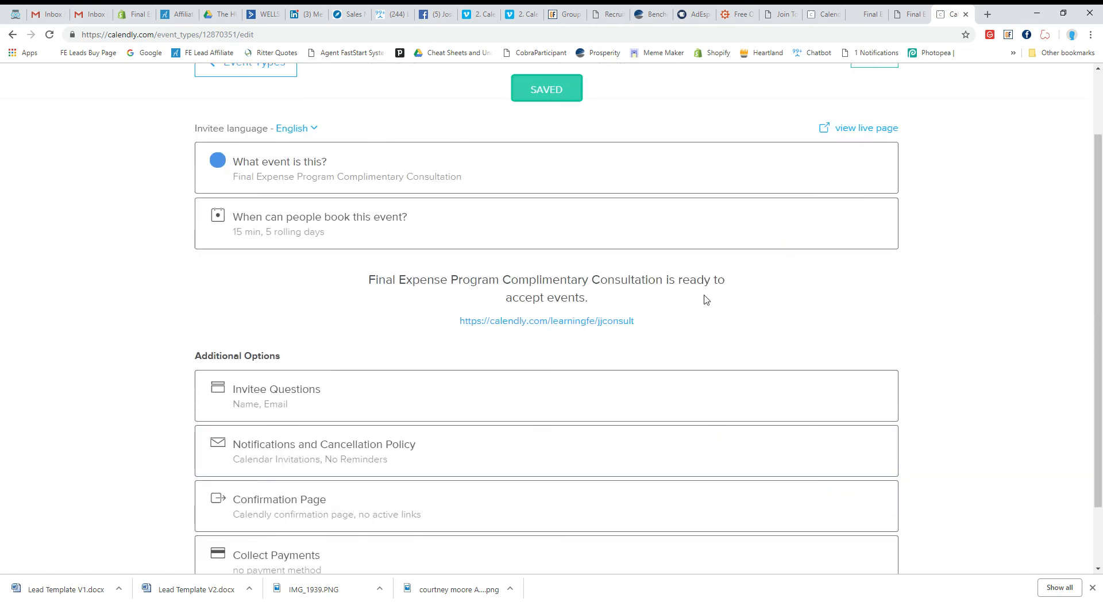
Return to the dashboard and open the Final Expense Program event type for editing
{"action": "scroll", "coordinate": [414, 226], "scroll_direction": "up", "scroll_amount": 2}
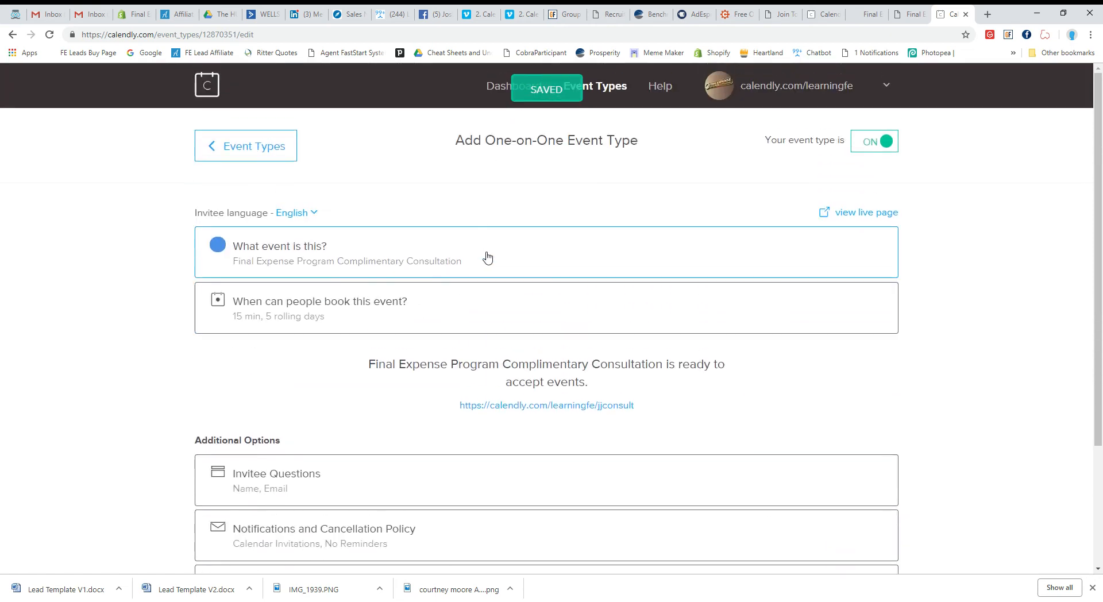
{"action": "left_click", "coordinate": [506, 87]}
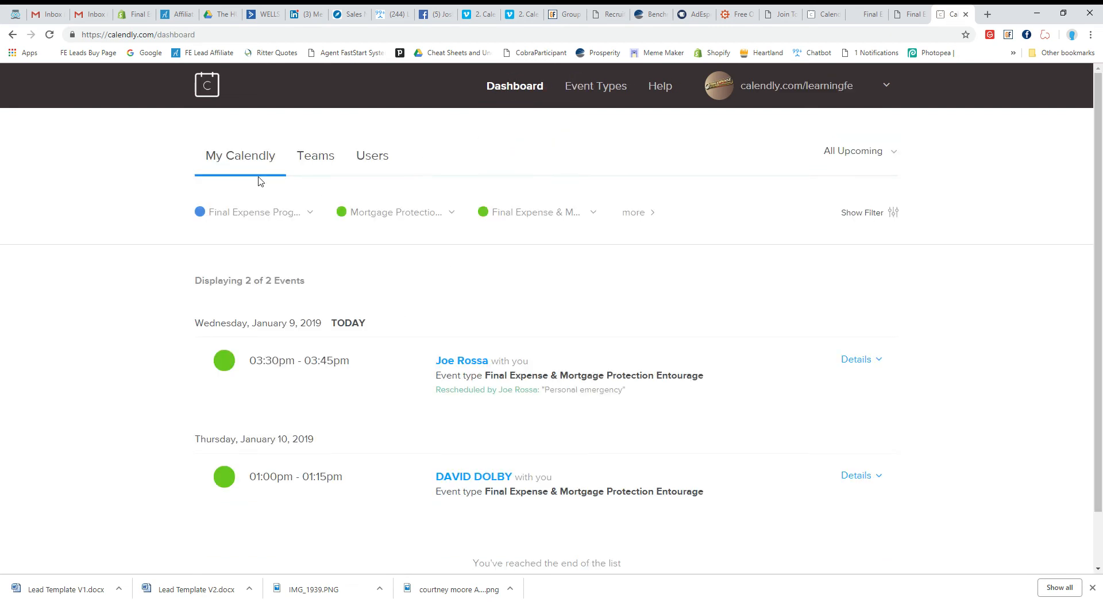
{"action": "left_click", "coordinate": [311, 217]}
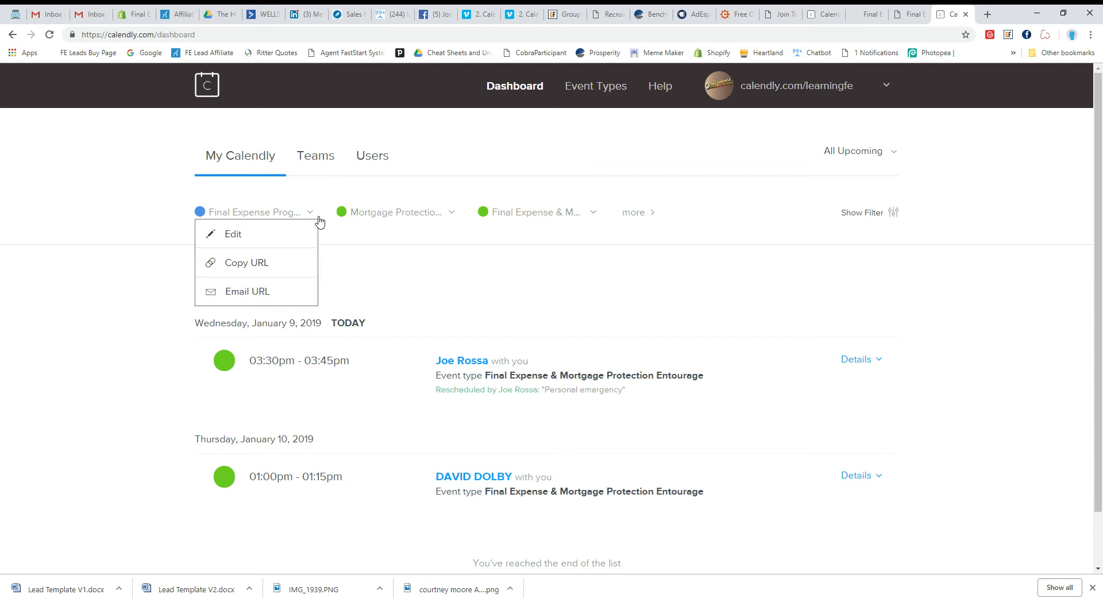
{"action": "left_click", "coordinate": [304, 233]}
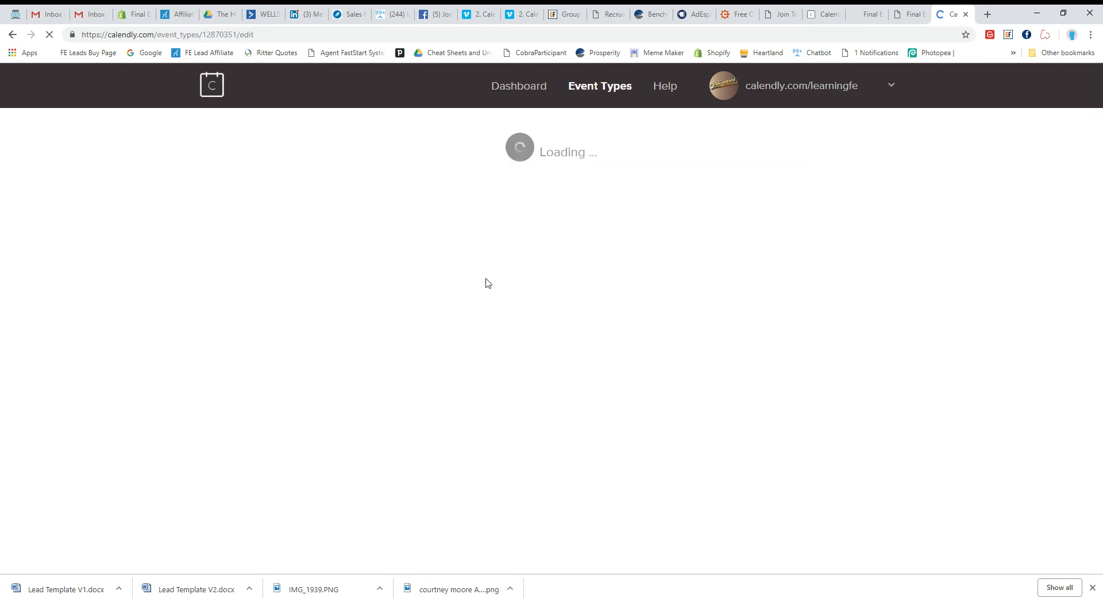
Review the event's invitee questions and its notification, reminder and cancellation policy options, closing them without saving
{"action": "scroll", "coordinate": [345, 345], "scroll_direction": "down", "scroll_amount": 3}
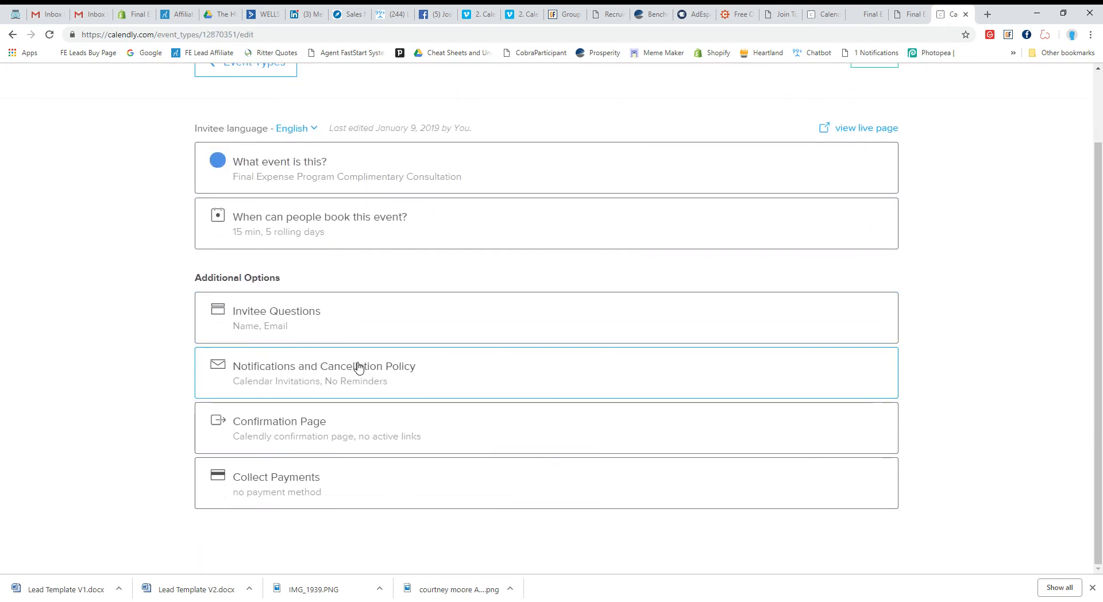
{"action": "left_click", "coordinate": [377, 325]}
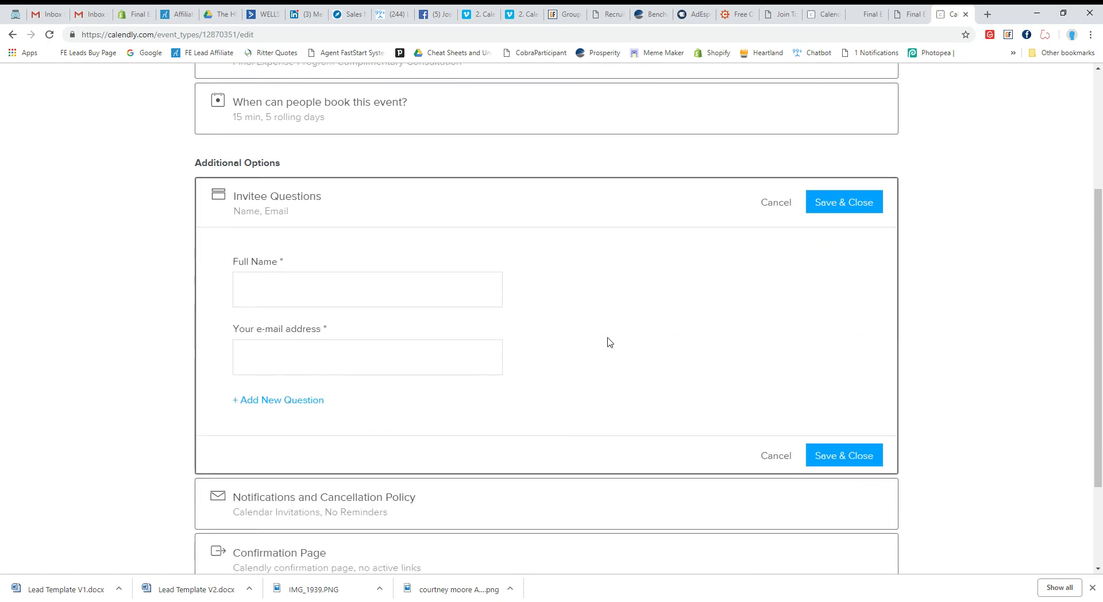
{"action": "scroll", "coordinate": [569, 322], "scroll_direction": "down", "scroll_amount": 2}
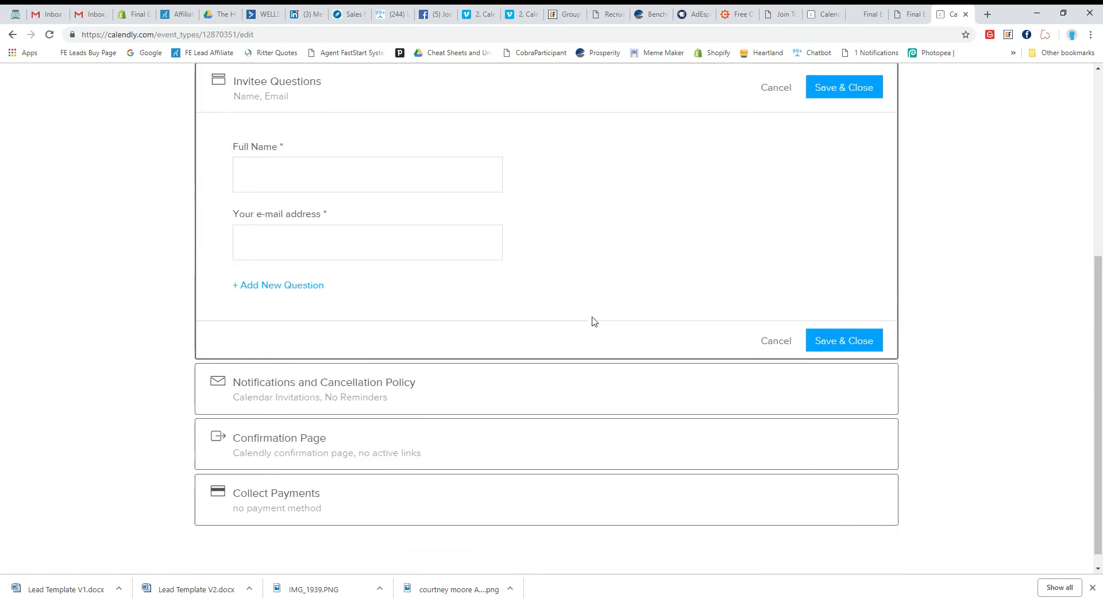
{"action": "left_click", "coordinate": [393, 398]}
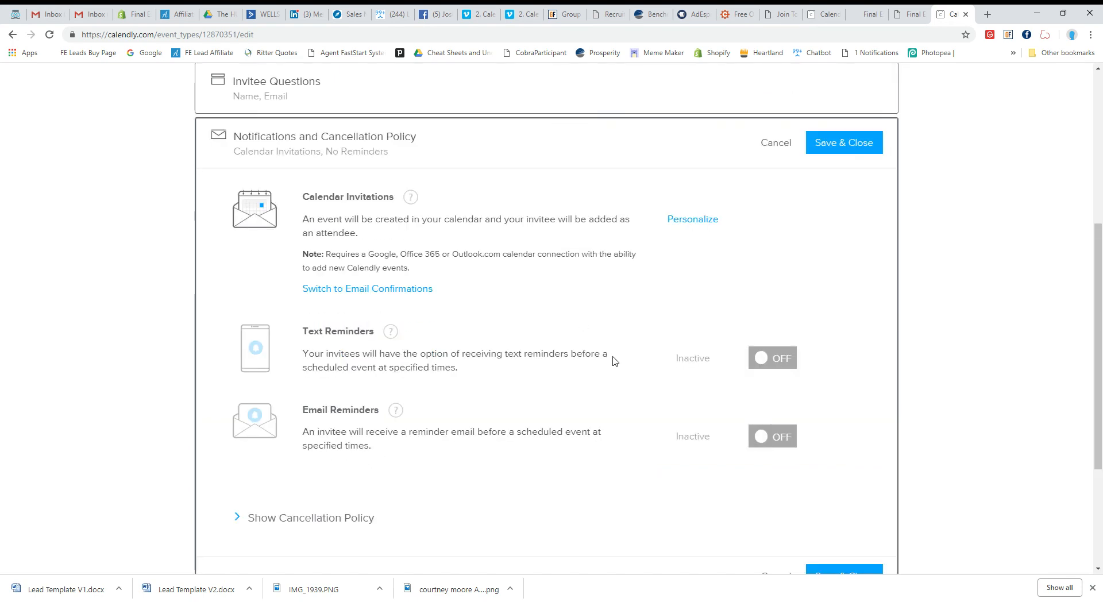
{"action": "scroll", "coordinate": [753, 329], "scroll_direction": "down", "scroll_amount": 1}
{"action": "scroll", "coordinate": [756, 327], "scroll_direction": "down", "scroll_amount": 1}
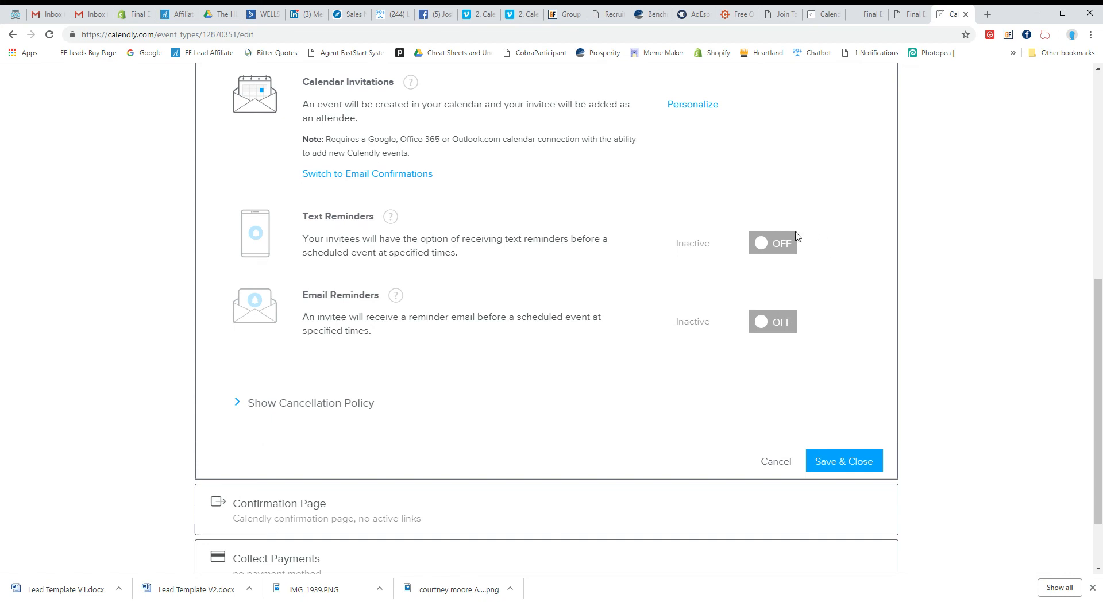
{"action": "scroll", "coordinate": [790, 225], "scroll_direction": "up", "scroll_amount": 3}
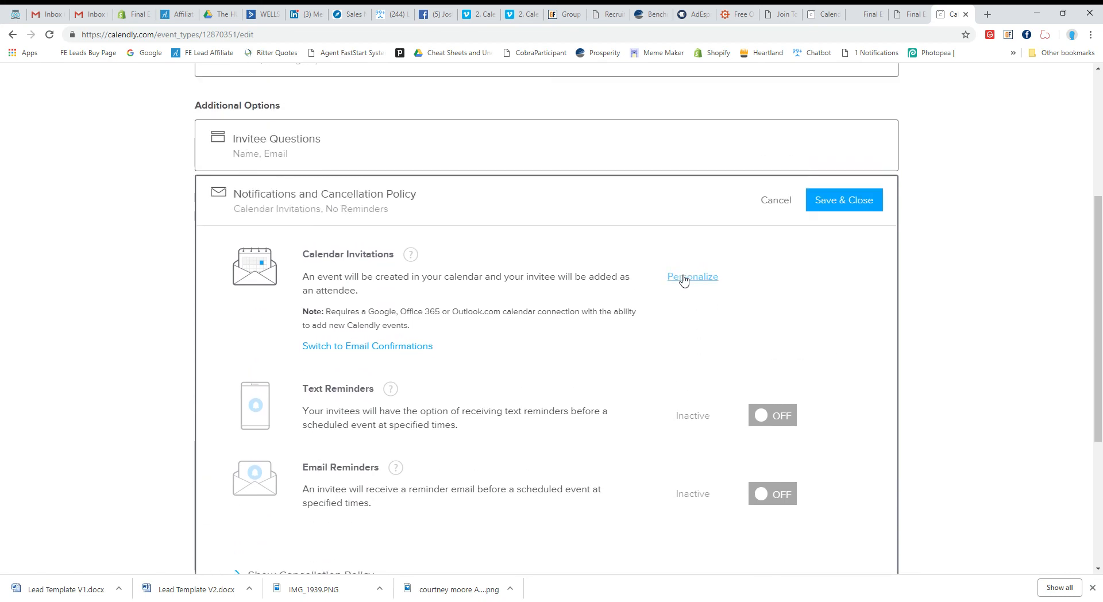
{"action": "left_click", "coordinate": [775, 202]}
{"action": "scroll", "coordinate": [695, 276], "scroll_direction": "up", "scroll_amount": 2}
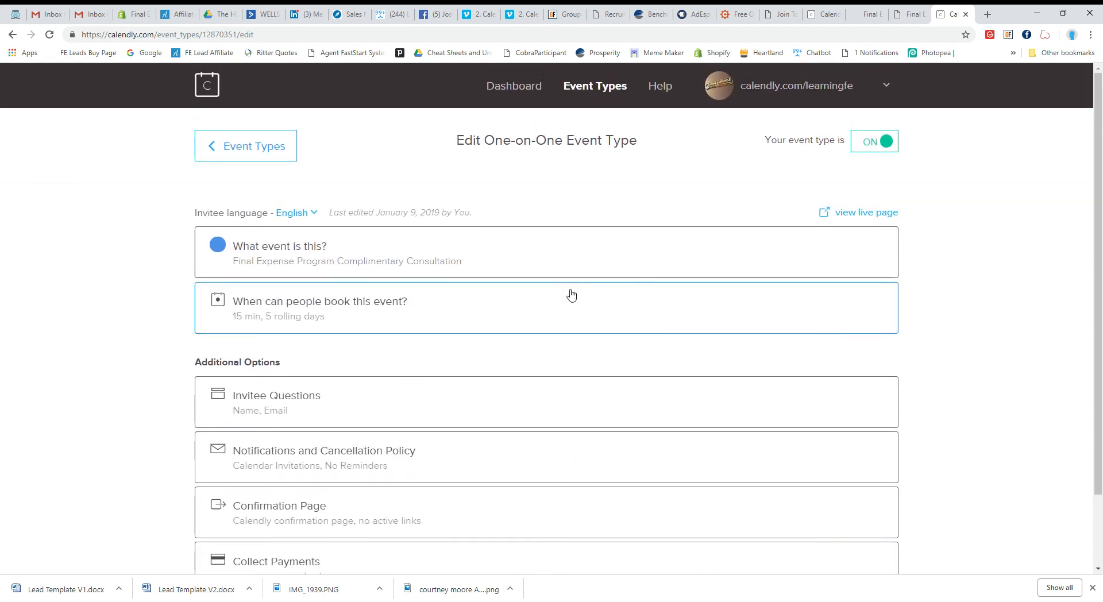
From the dashboard, copy the Final Expense Program event's URL and try to email it, returning to the dashboard
{"action": "left_click", "coordinate": [515, 87]}
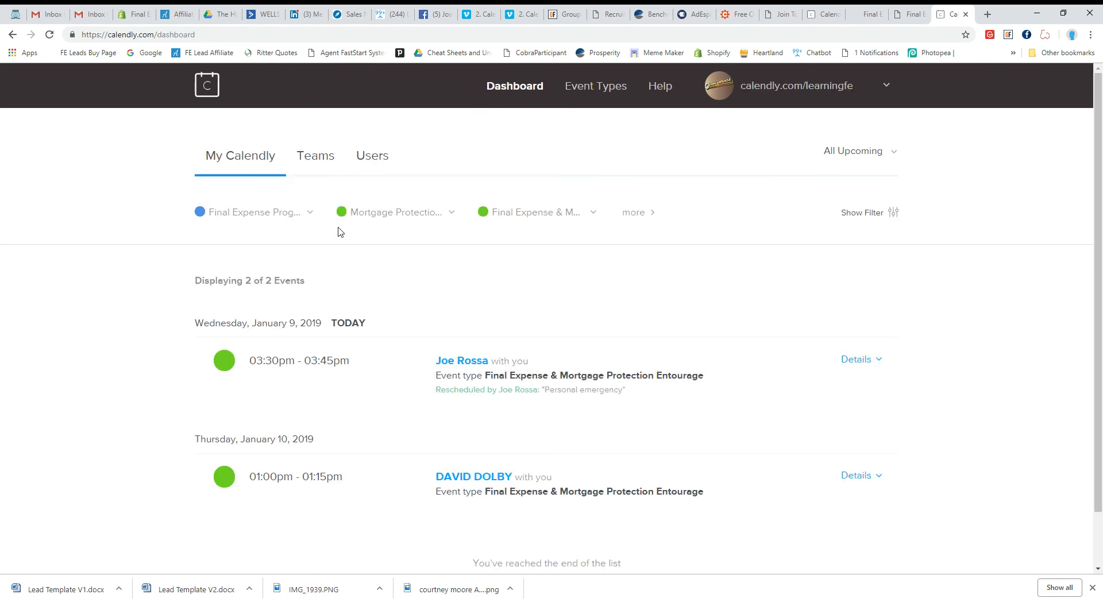
{"action": "left_click", "coordinate": [308, 213]}
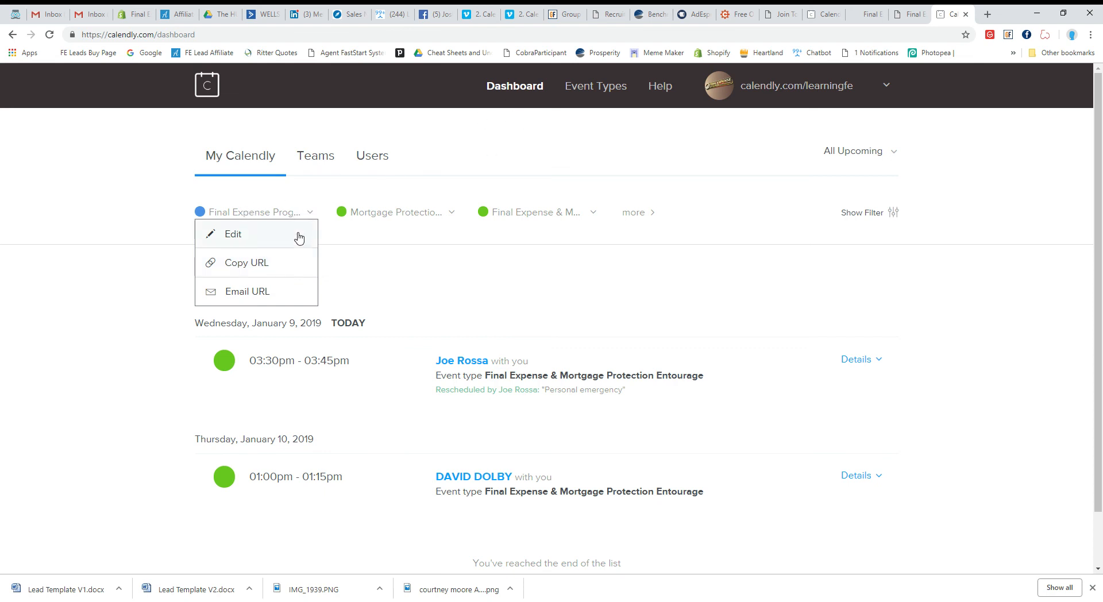
{"action": "left_click", "coordinate": [287, 262]}
{"action": "left_click", "coordinate": [273, 303]}
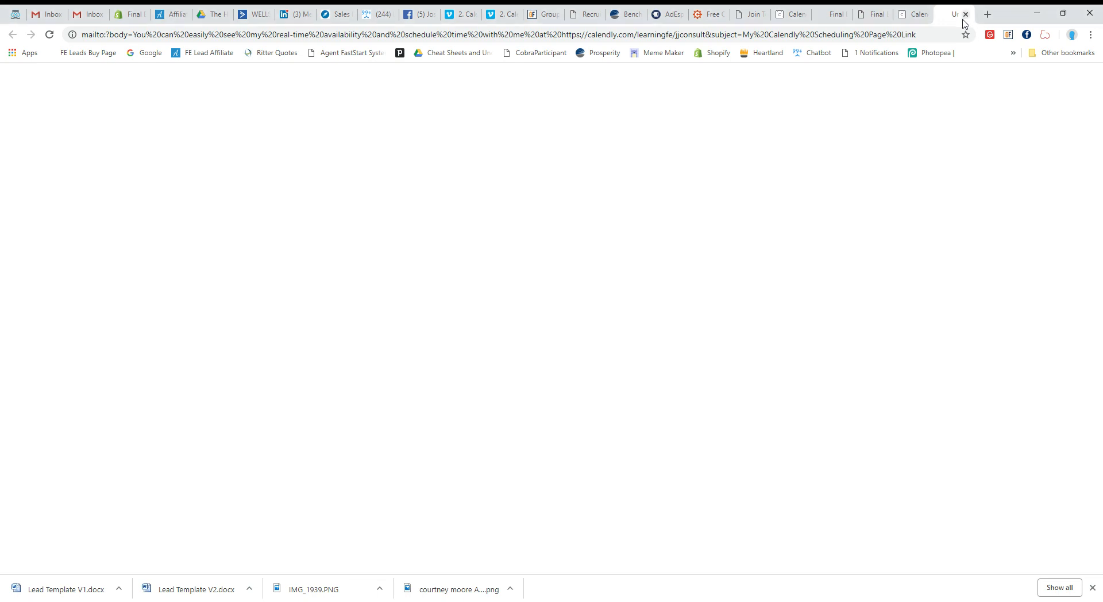
{"action": "left_click", "coordinate": [913, 14]}
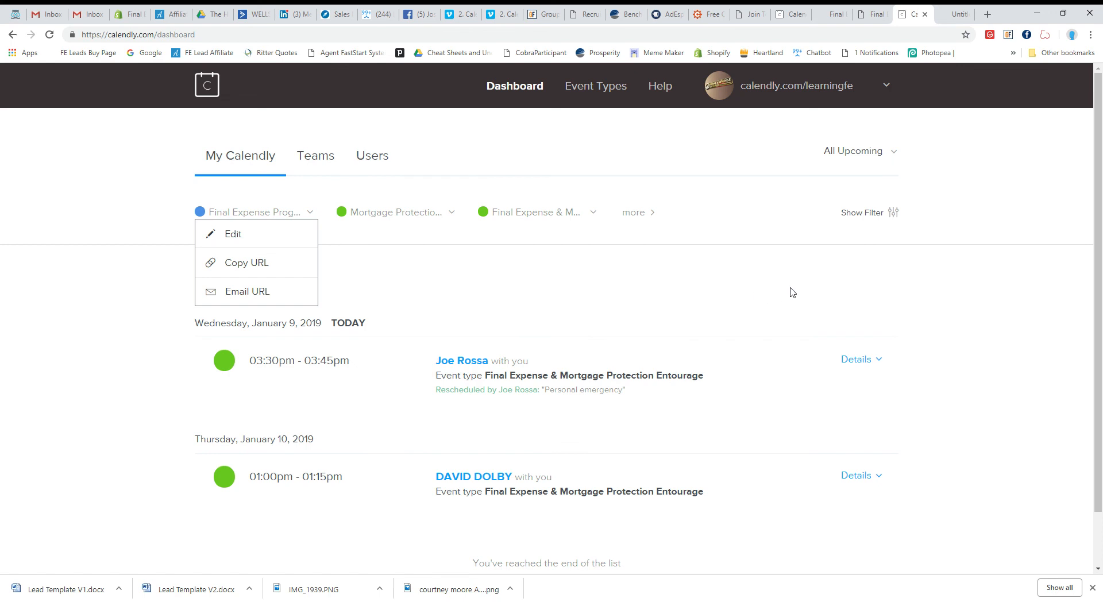